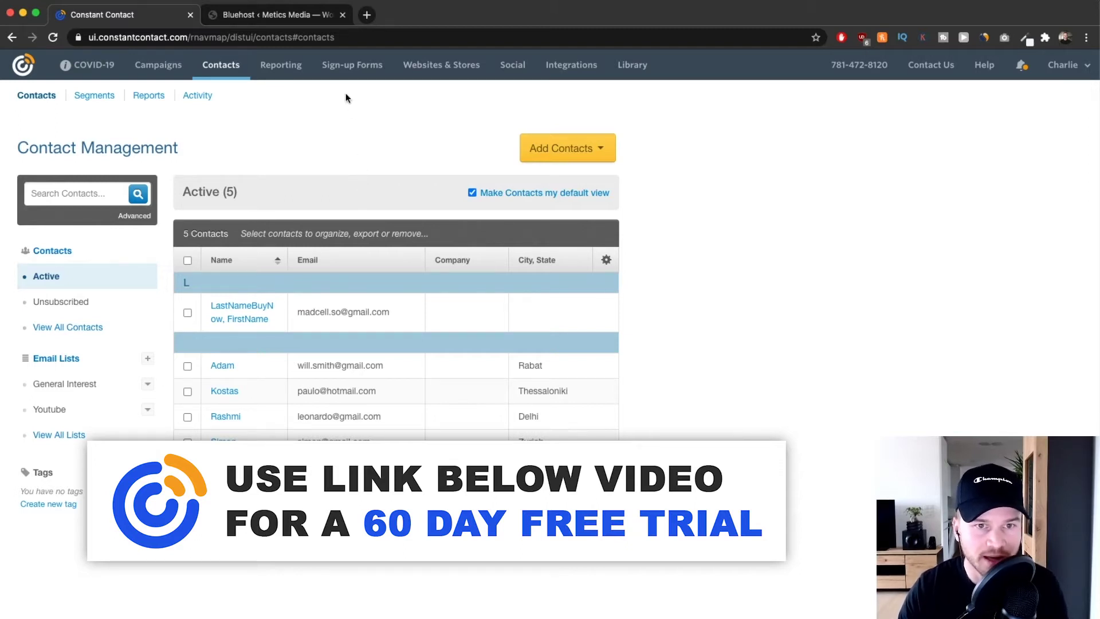
# - Start creating a new sign-up form of the Inline type
pyautogui.scroll(5, 350, 66)
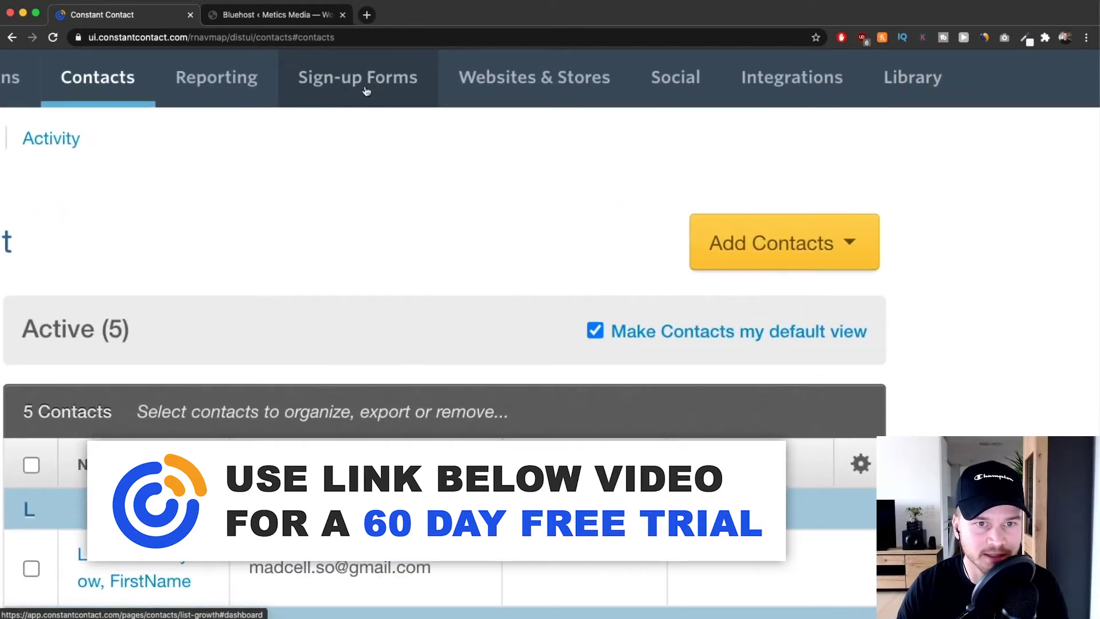
pyautogui.click(367, 91)
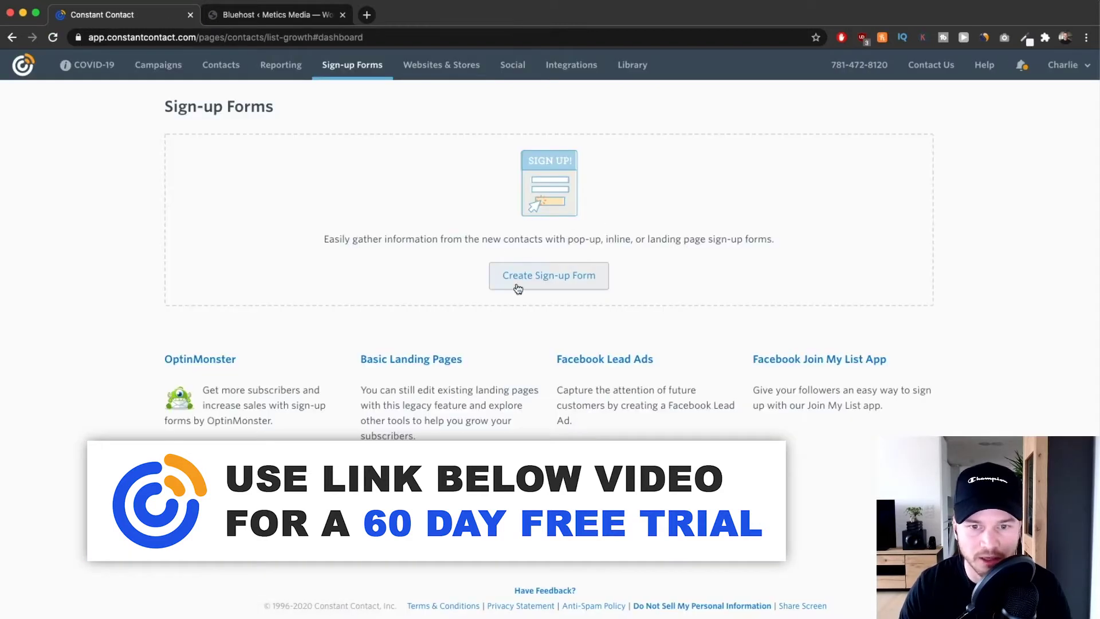
pyautogui.click(543, 278)
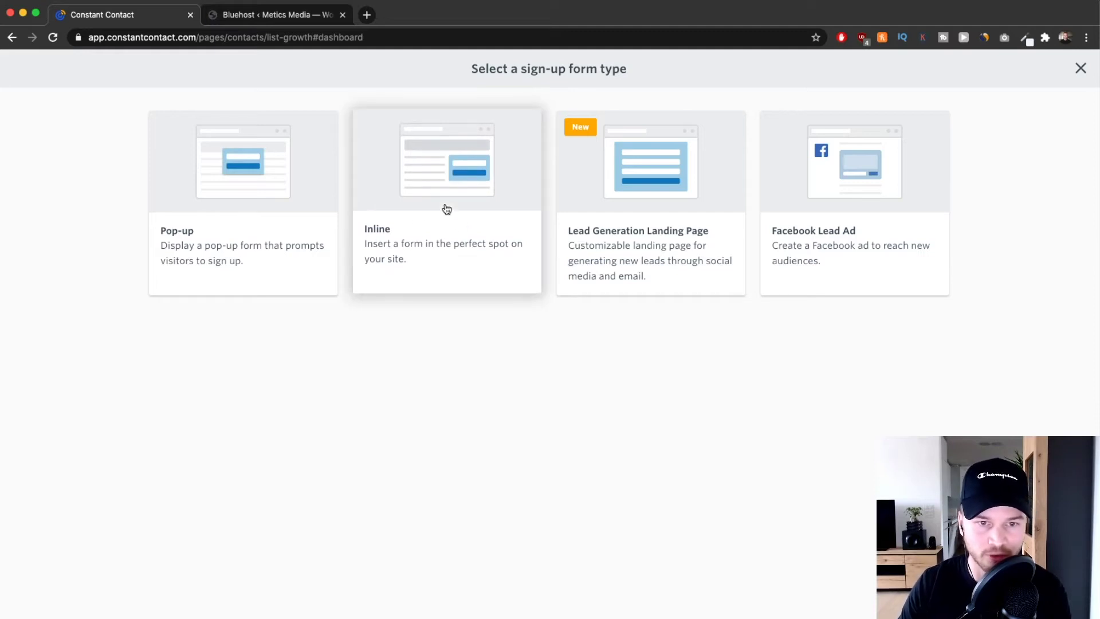
pyautogui.click(431, 216)
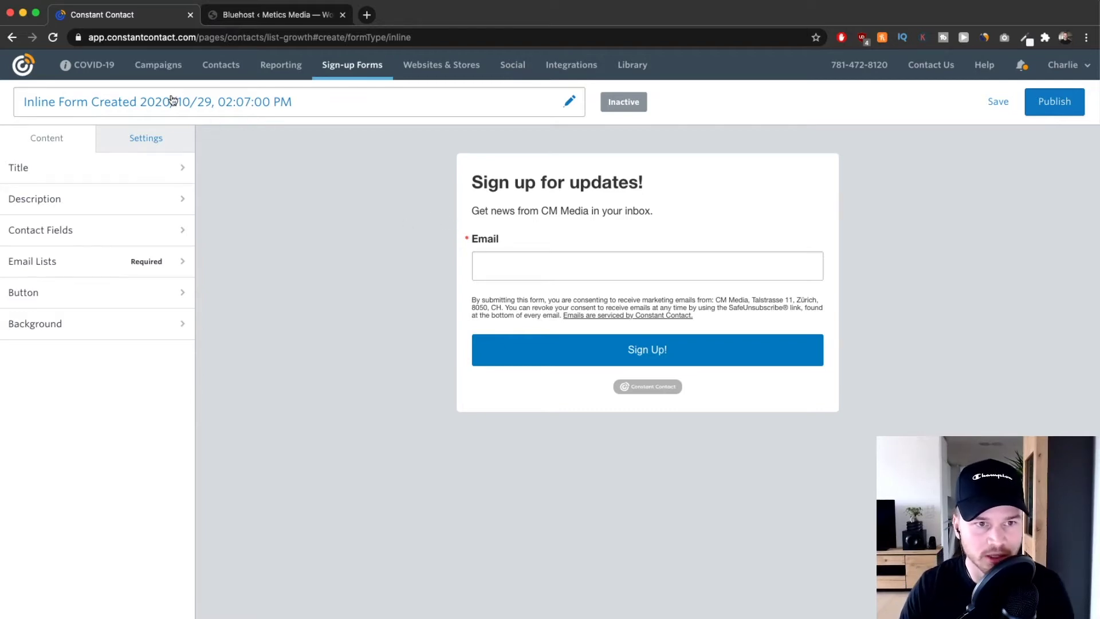
# - Rename the sign-up form as "Youtube Checklist" and save the name
pyautogui.click(135, 102)
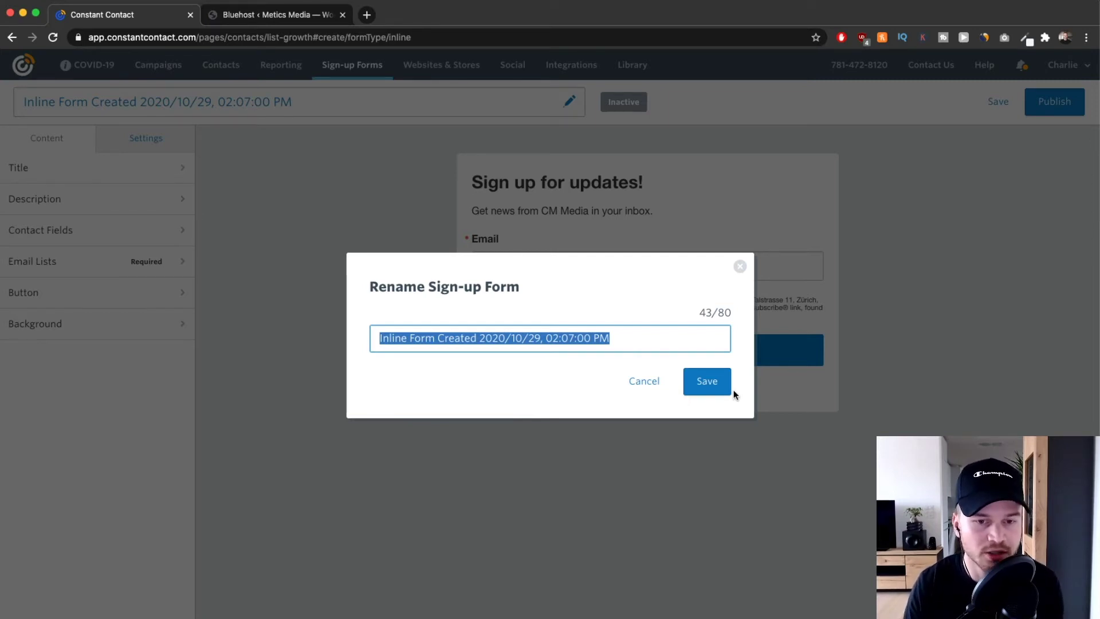
pyautogui.write('Y')
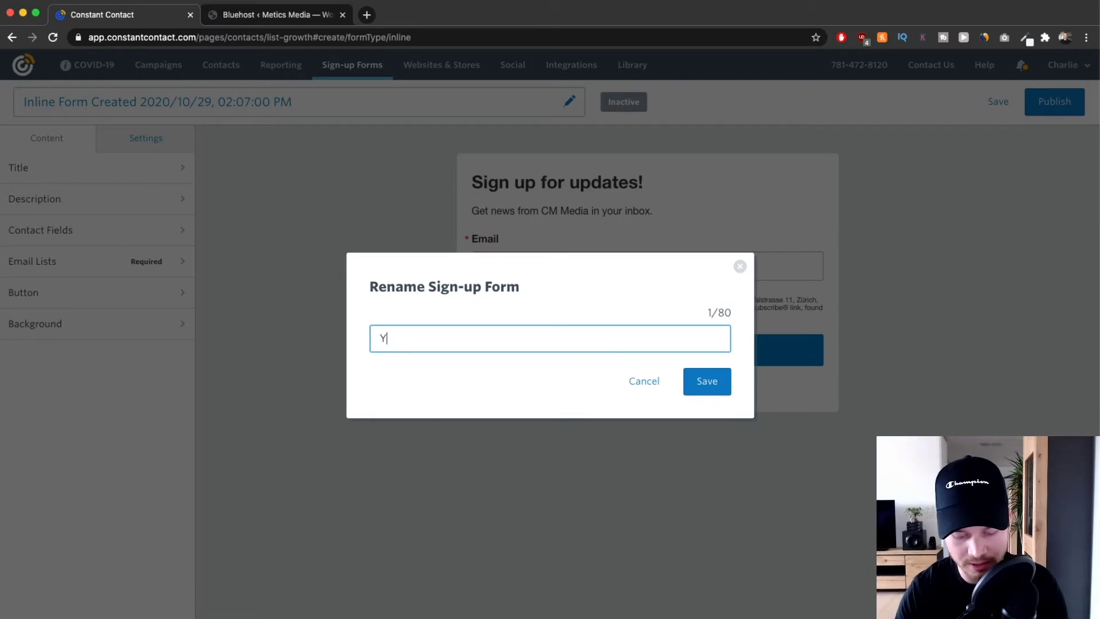
pyautogui.write('outube Checklist')
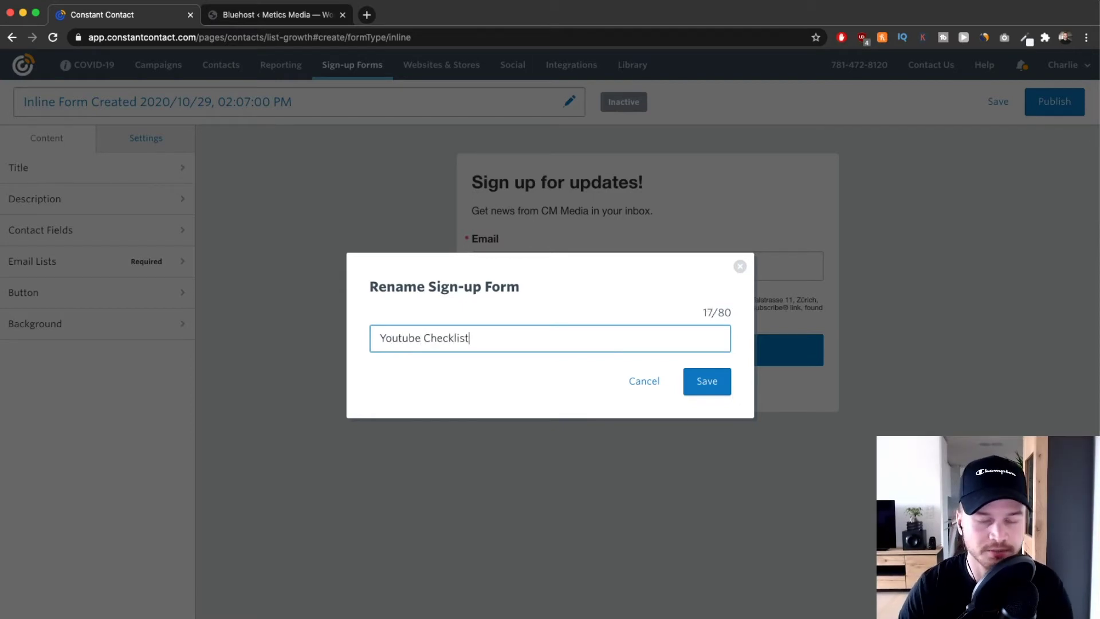
pyautogui.click(710, 381)
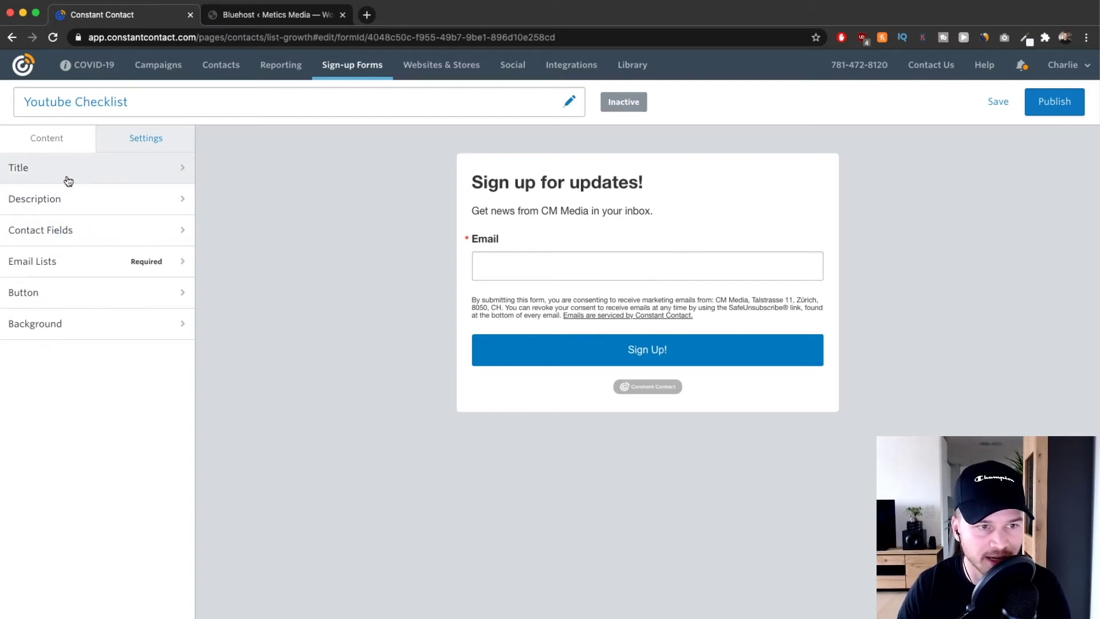
# - Replace the form's title with "Get my Youtube SEO Checklist here!"
pyautogui.click(103, 171)
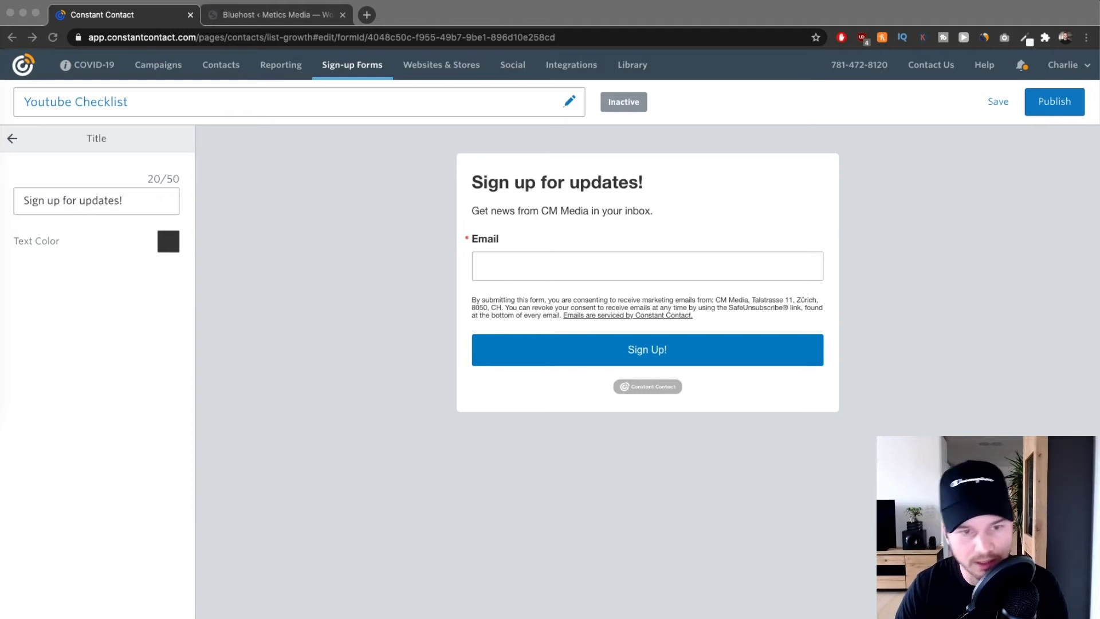
pyautogui.click(131, 198)
pyautogui.press('super+a')
pyautogui.write('Get my Youtube SEO Checklist here!')
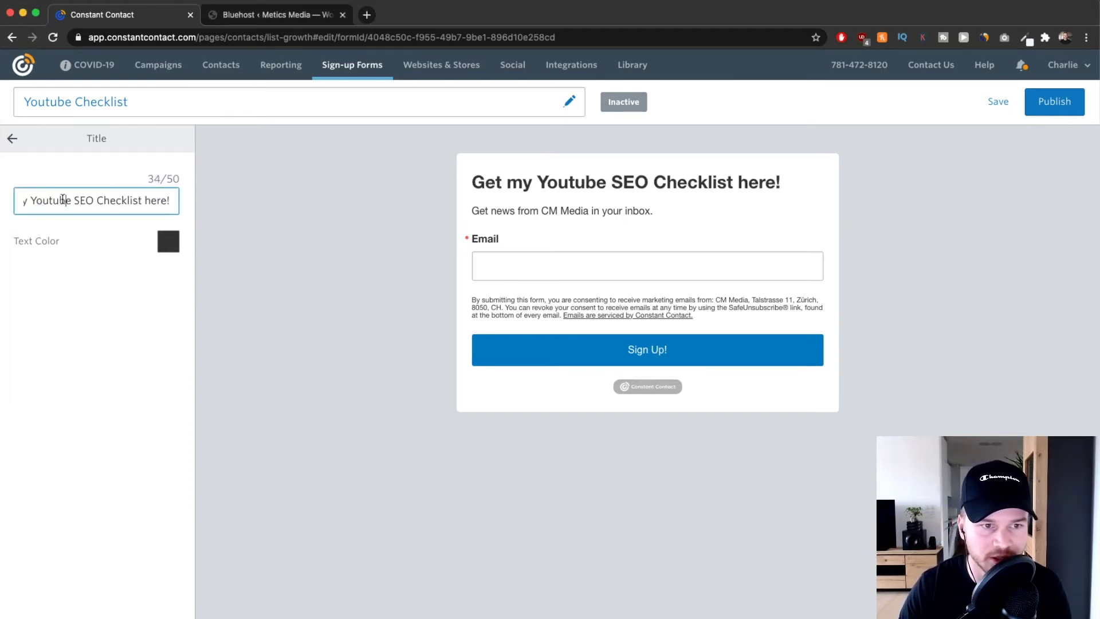
pyautogui.moveTo(63, 199); pyautogui.dragTo(172, 200)
pyautogui.click(468, 181)
pyautogui.moveTo(467, 181); pyautogui.dragTo(798, 194)
pyautogui.click(798, 193)
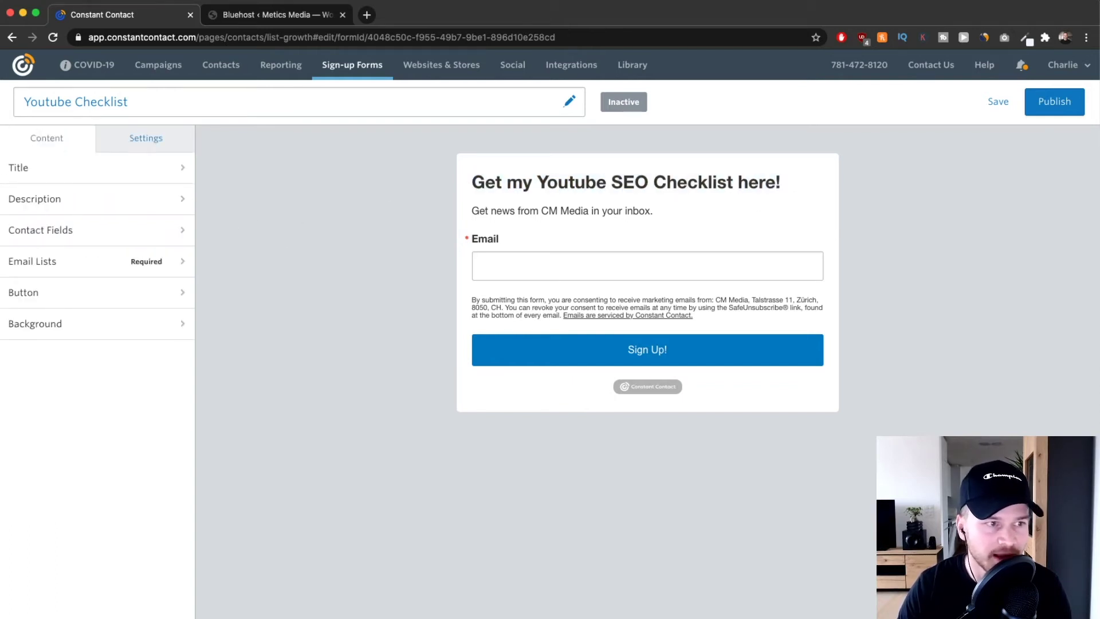
# - Replace the form's description with "Enter Your Email Address Below To Get Instant Access To This Checklist:"
pyautogui.press('super+Tab')
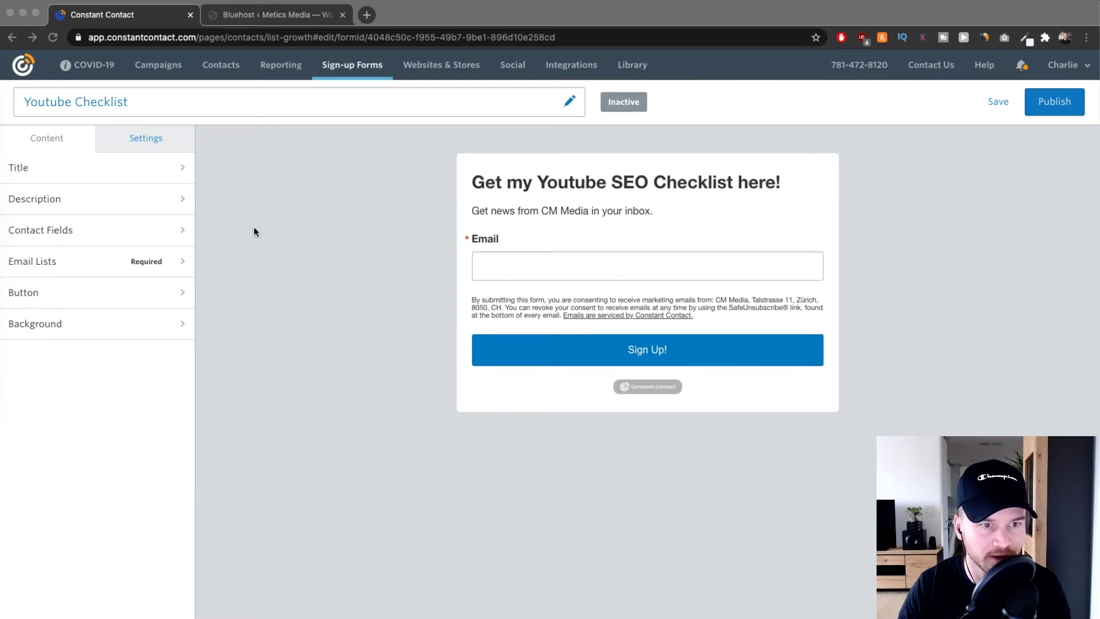
pyautogui.click(95, 204)
pyautogui.click(123, 204)
pyautogui.press('super+a')
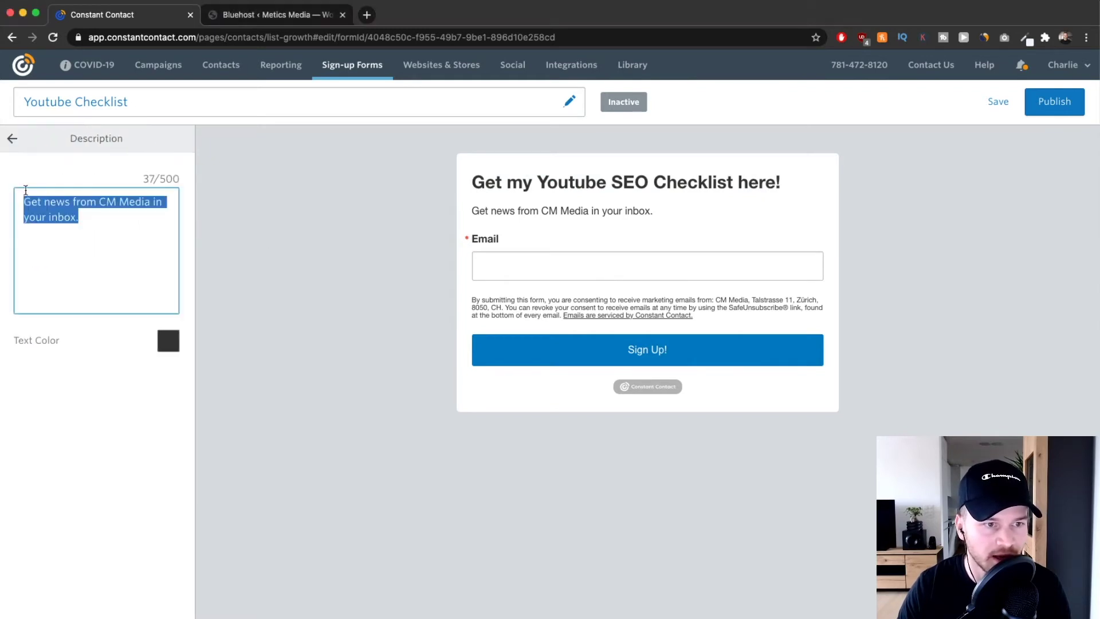
pyautogui.write('Enter Your Email Address Below To Get Instant Access To This Checklist')
pyautogui.write(':')
pyautogui.moveTo(472, 211); pyautogui.dragTo(859, 215)
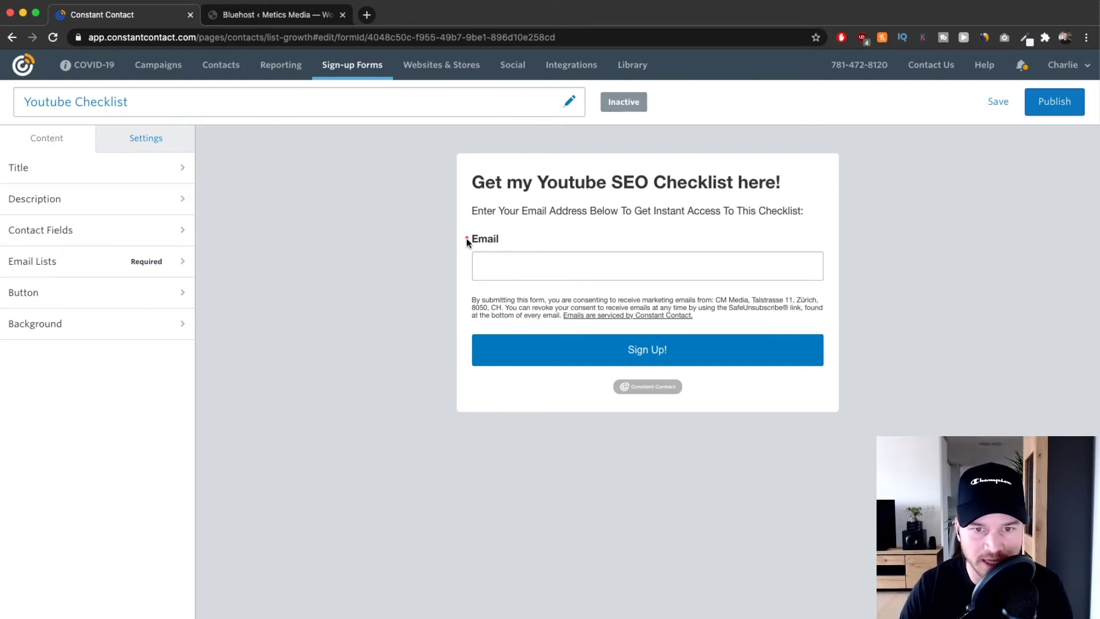
pyautogui.click(515, 243)
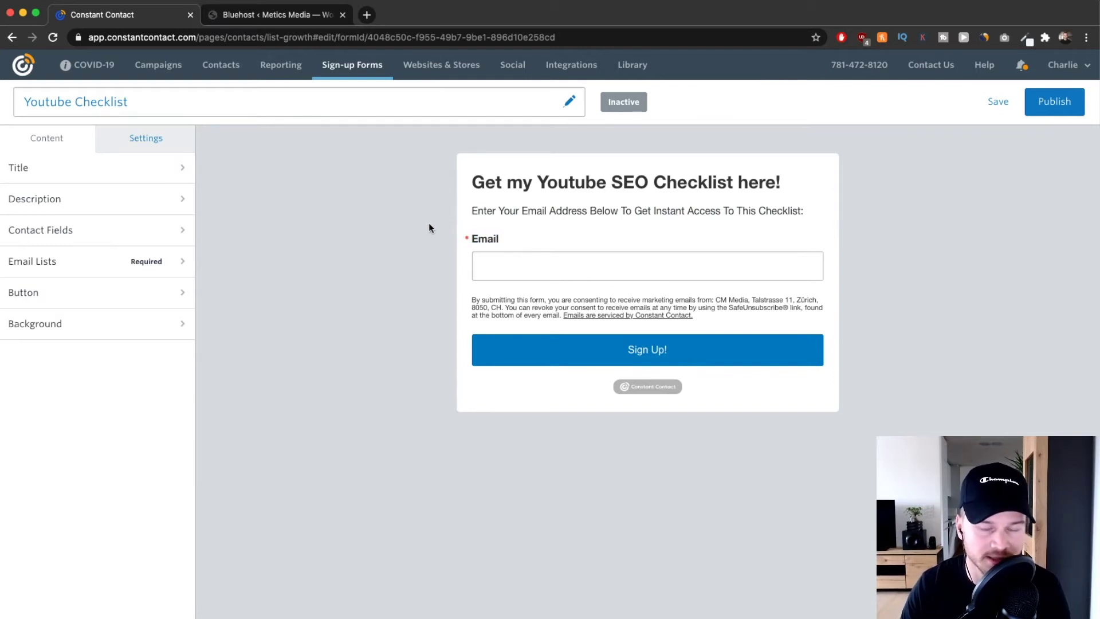
# - Add the First Name and Last Name contact fields to the form, trying Phone Number and removing it again
pyautogui.click(156, 230)
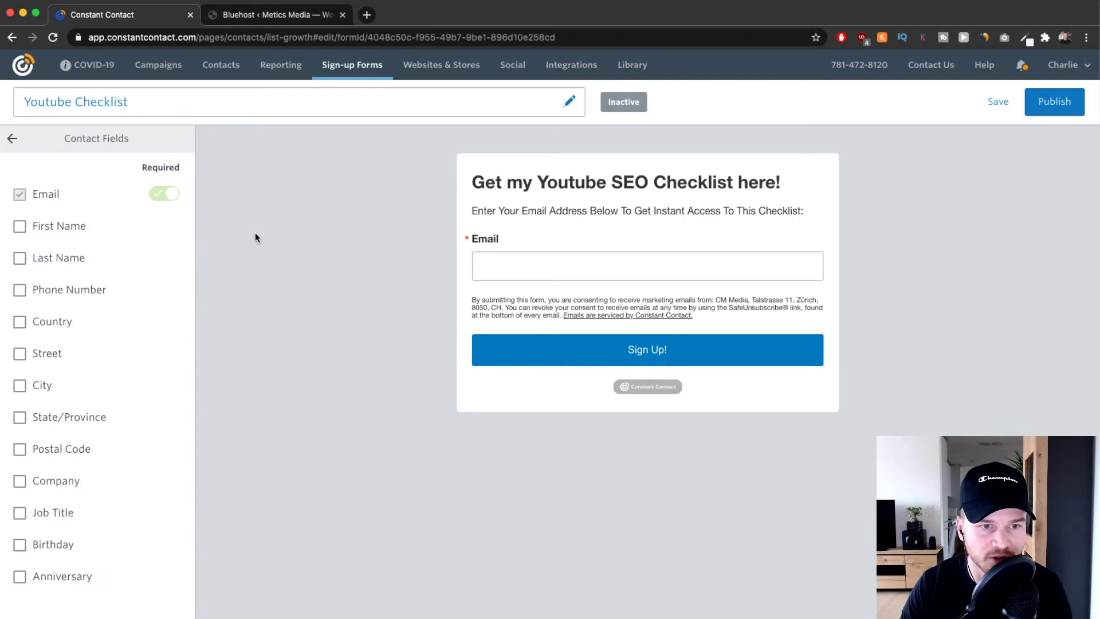
pyautogui.click(23, 227)
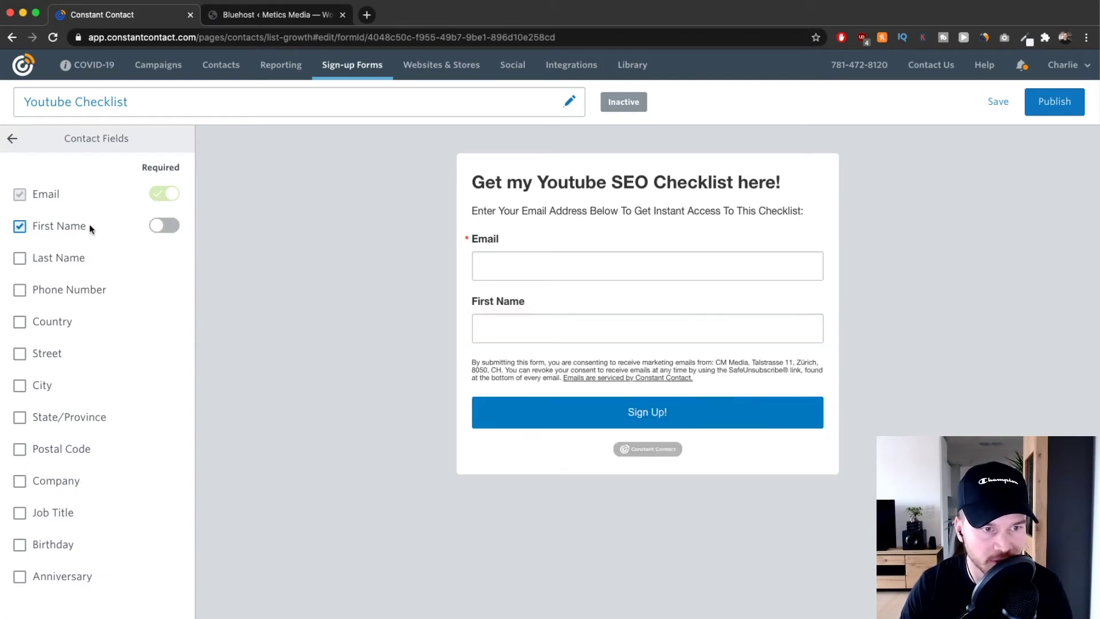
pyautogui.click(23, 259)
pyautogui.click(21, 290)
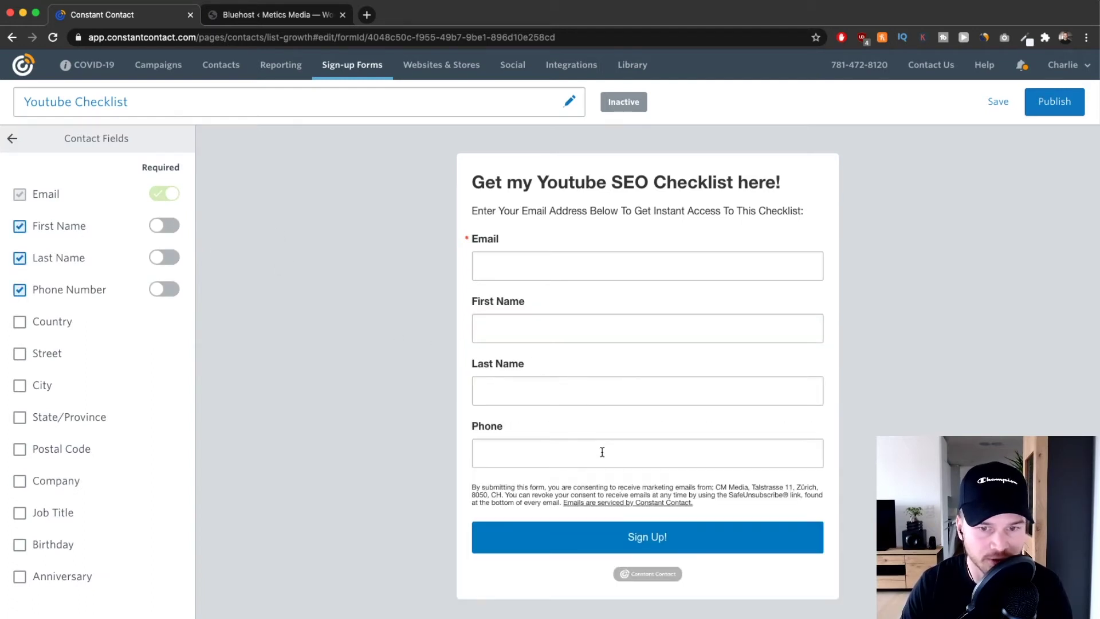
pyautogui.click(28, 291)
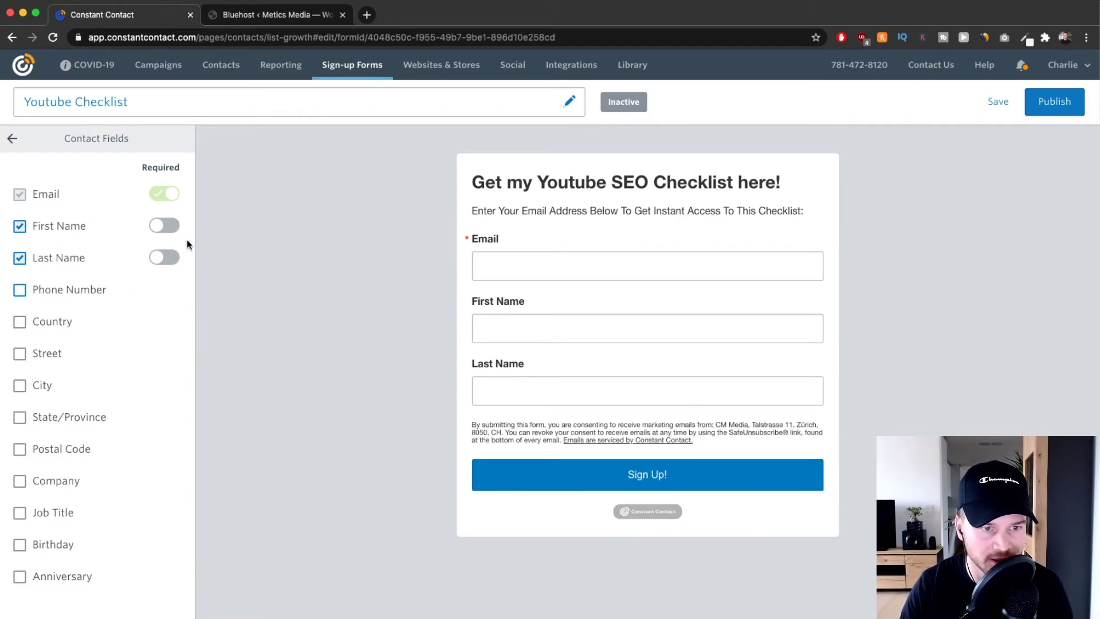
# - Make the First Name contact field required and check its marking in the form preview
pyautogui.click(166, 227)
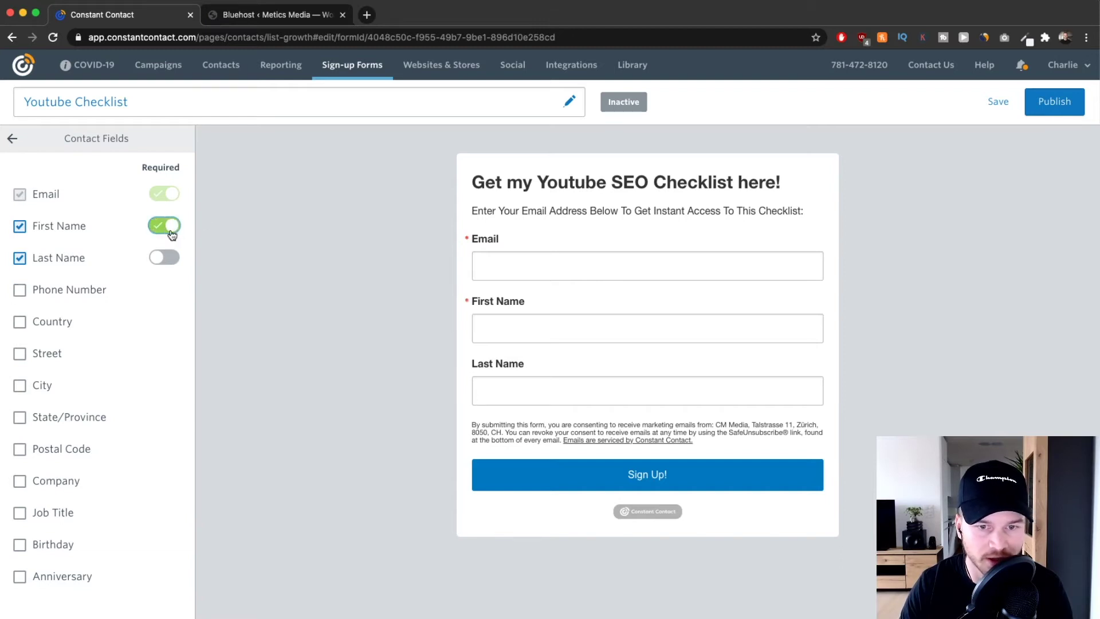
pyautogui.click(467, 302)
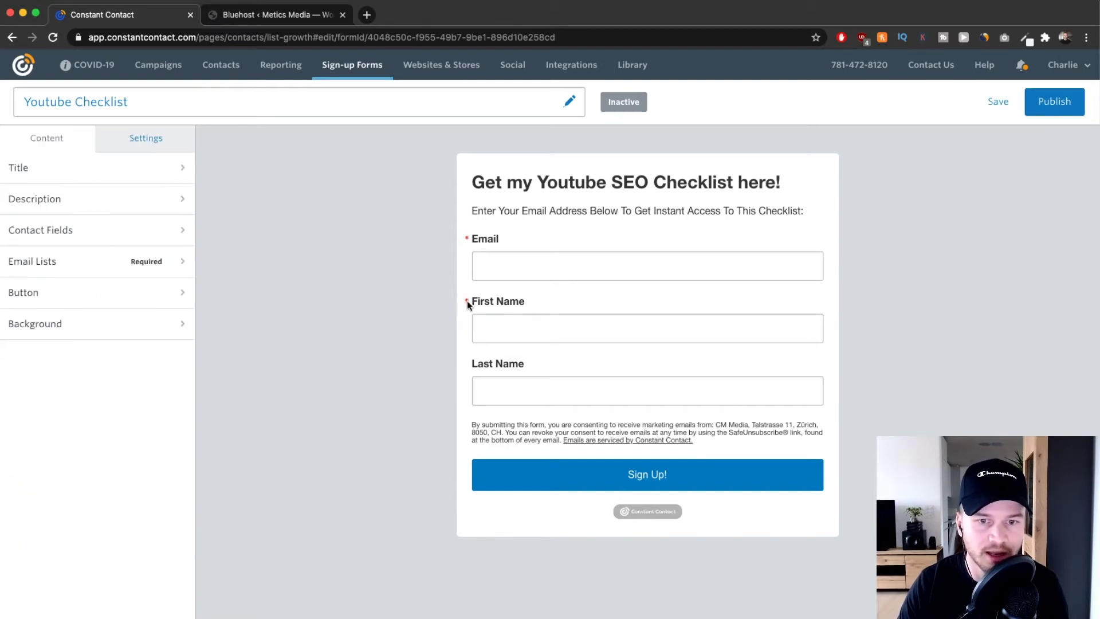
pyautogui.scroll(3, 467, 301)
pyautogui.scroll(-3, 466, 301)
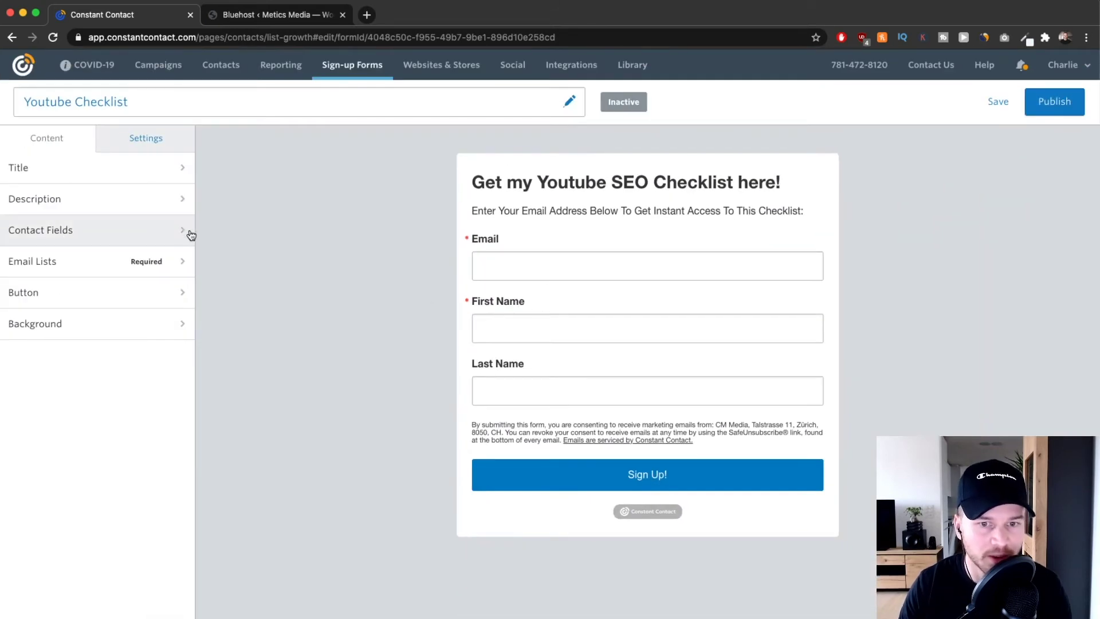
# - Remove the Last Name contact field from the form and make First Name optional
pyautogui.click(124, 230)
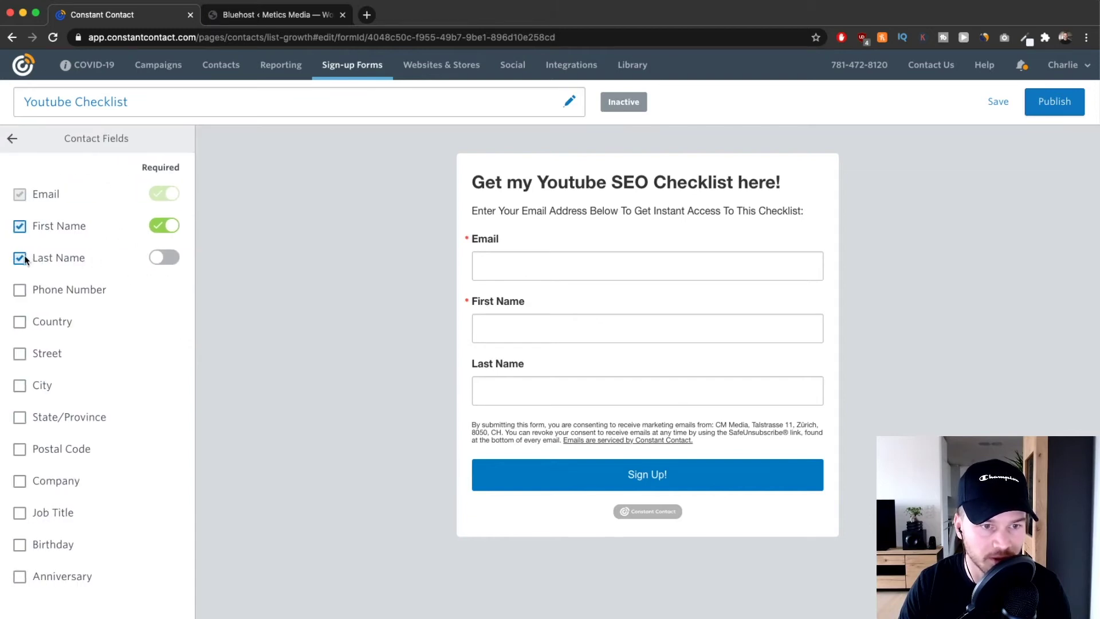
pyautogui.click(23, 257)
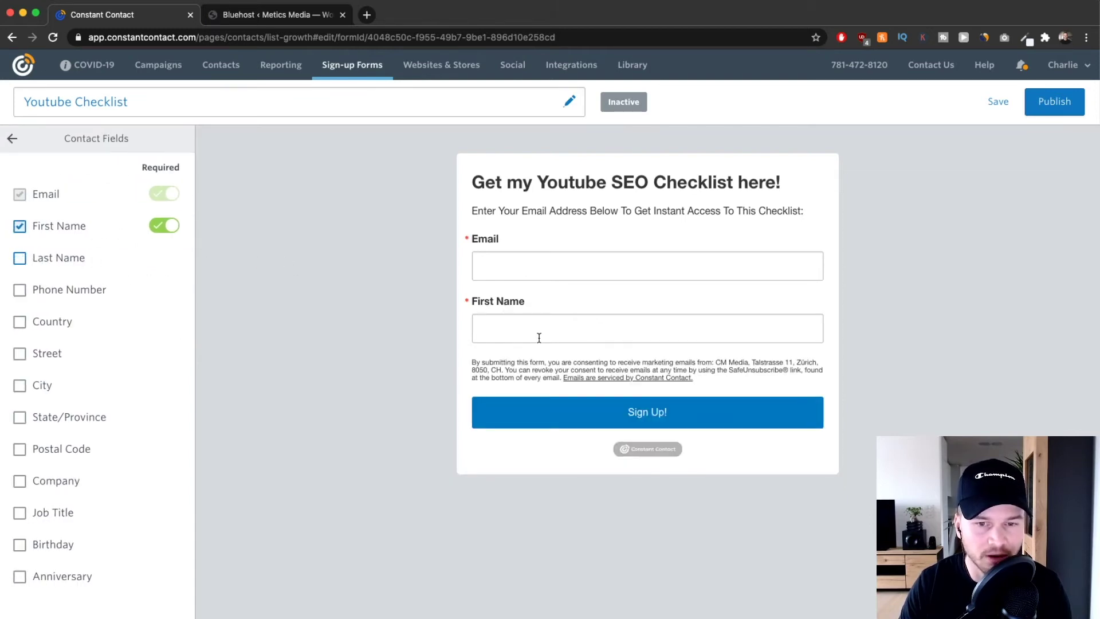
pyautogui.click(170, 230)
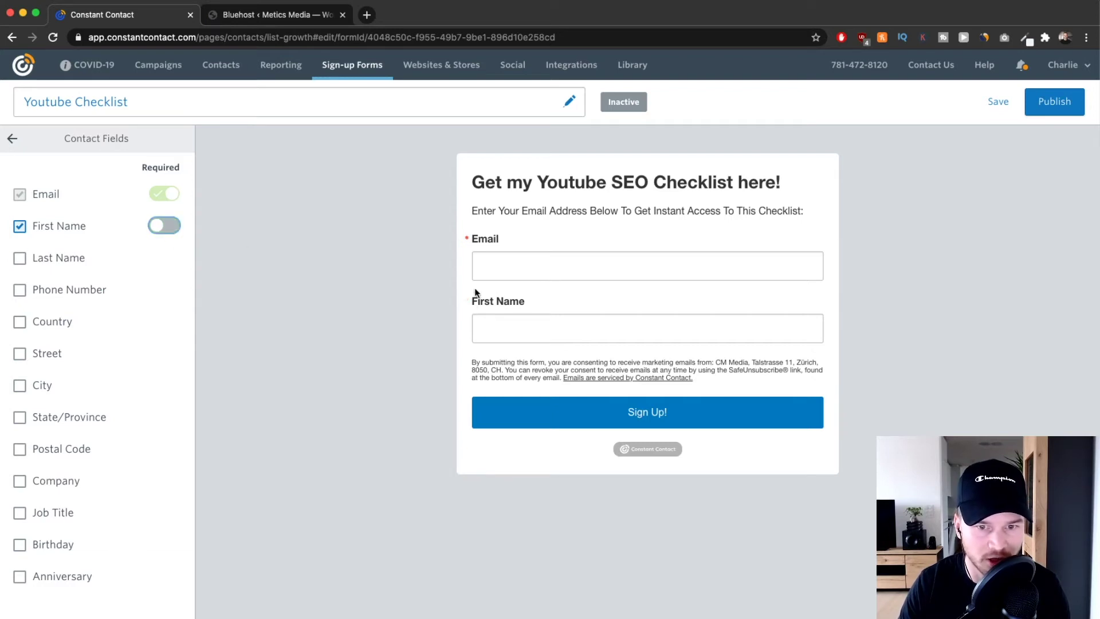
pyautogui.click(14, 140)
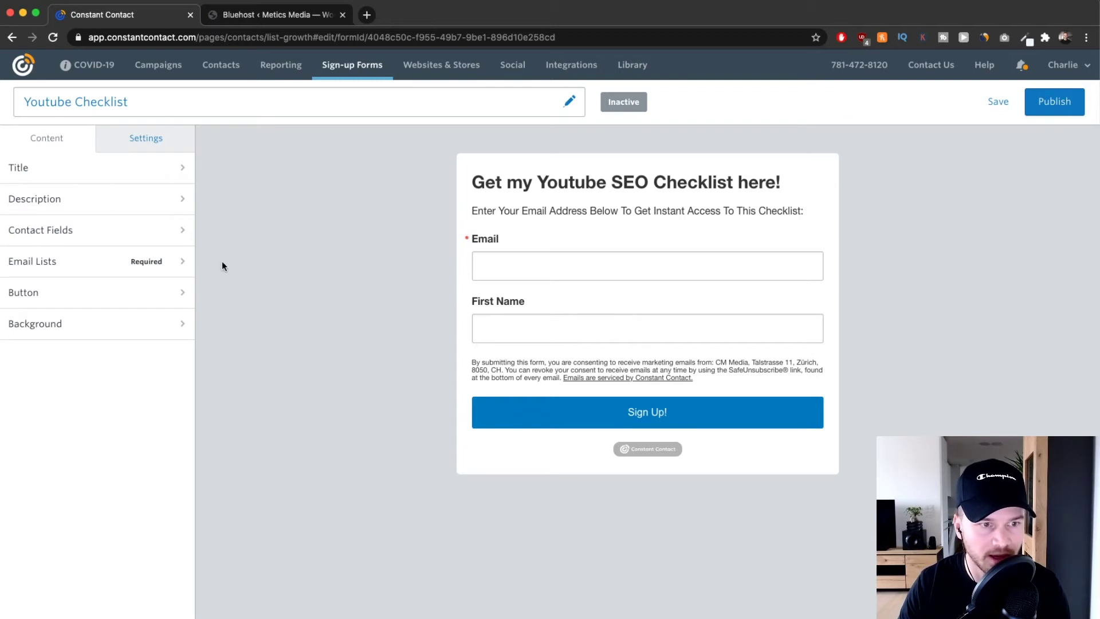
# - Assign the form's new contacts to the Youtube email list
pyautogui.click(153, 262)
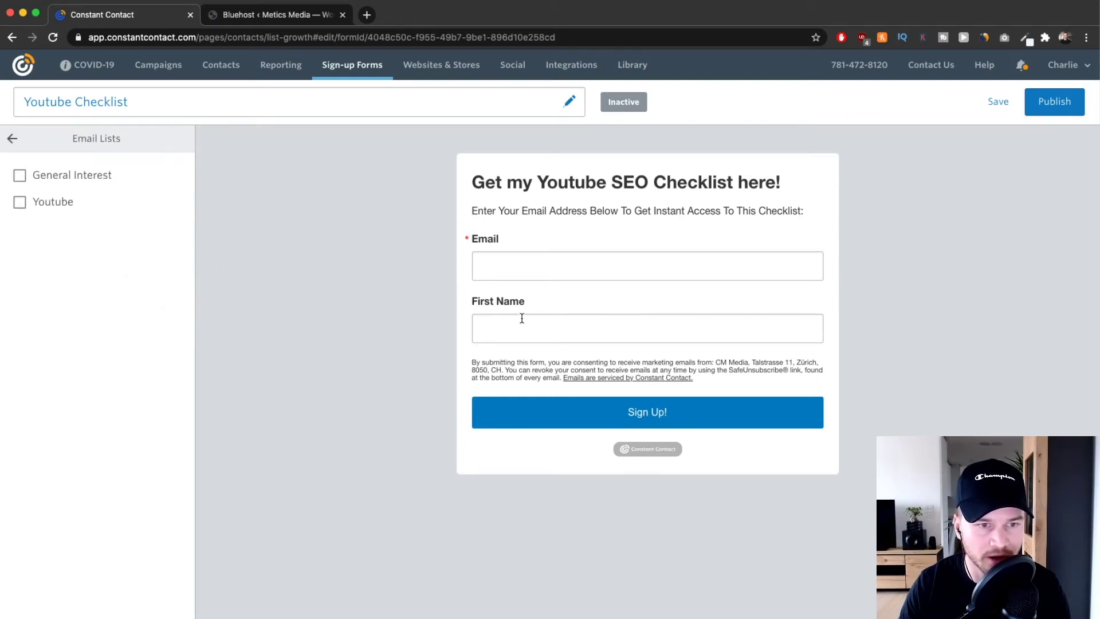
pyautogui.click(11, 138)
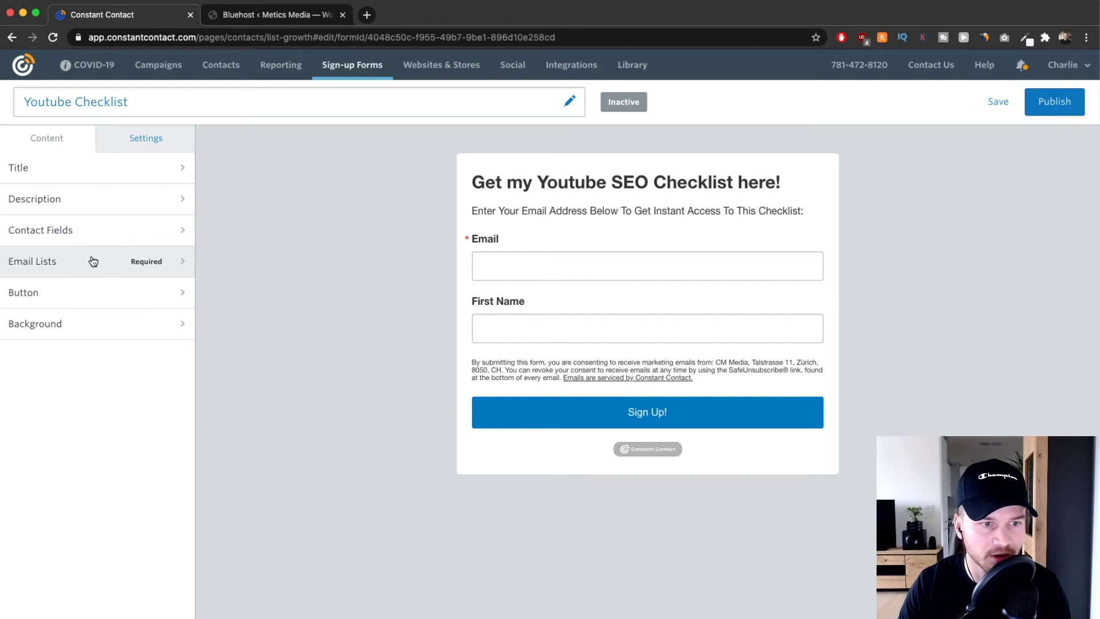
pyautogui.click(91, 259)
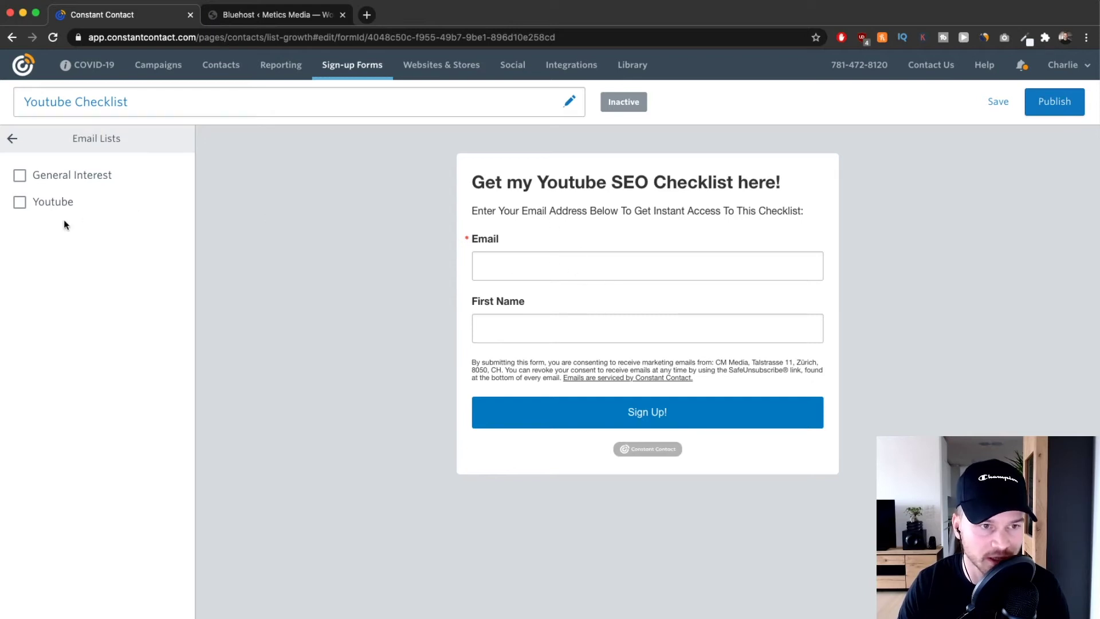
pyautogui.click(20, 204)
pyautogui.click(12, 138)
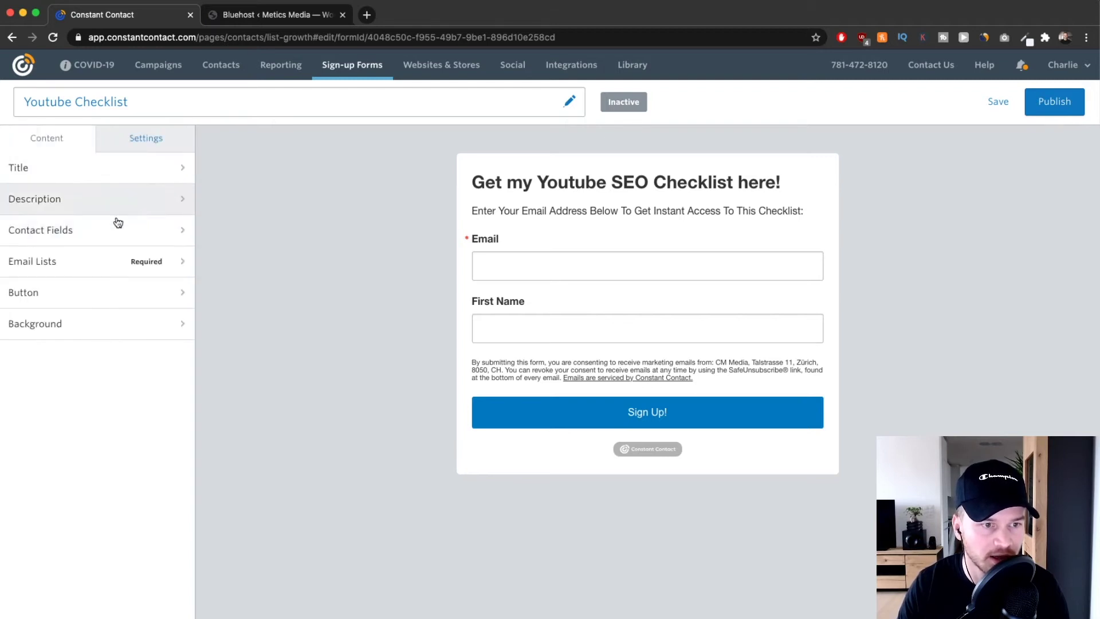
# - Change the background color of the form's Sign Up button to green
pyautogui.click(89, 296)
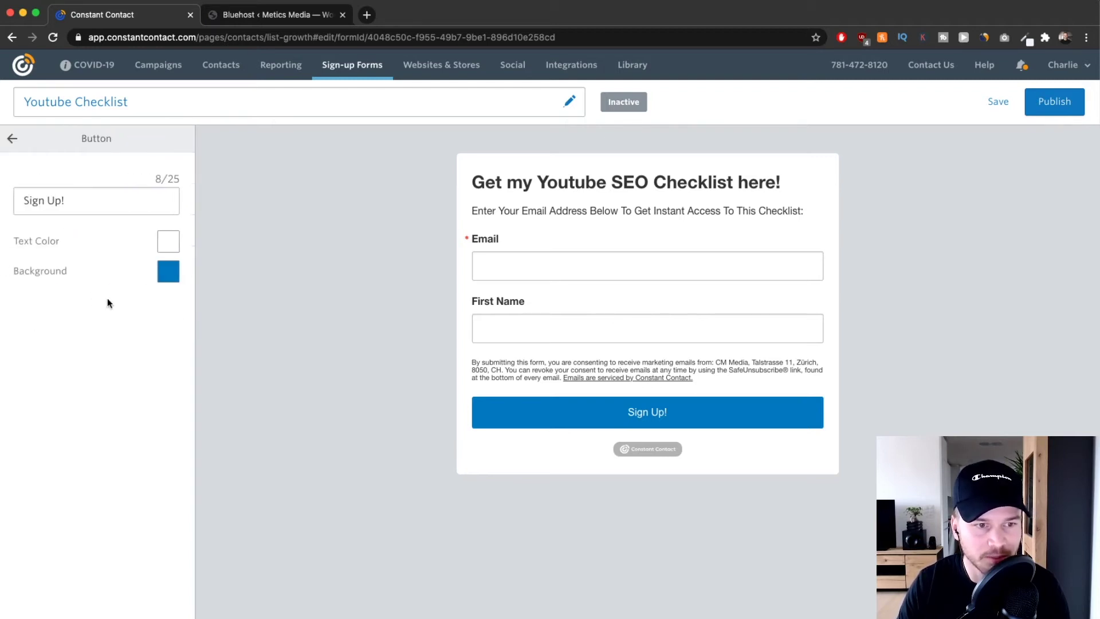
pyautogui.click(164, 275)
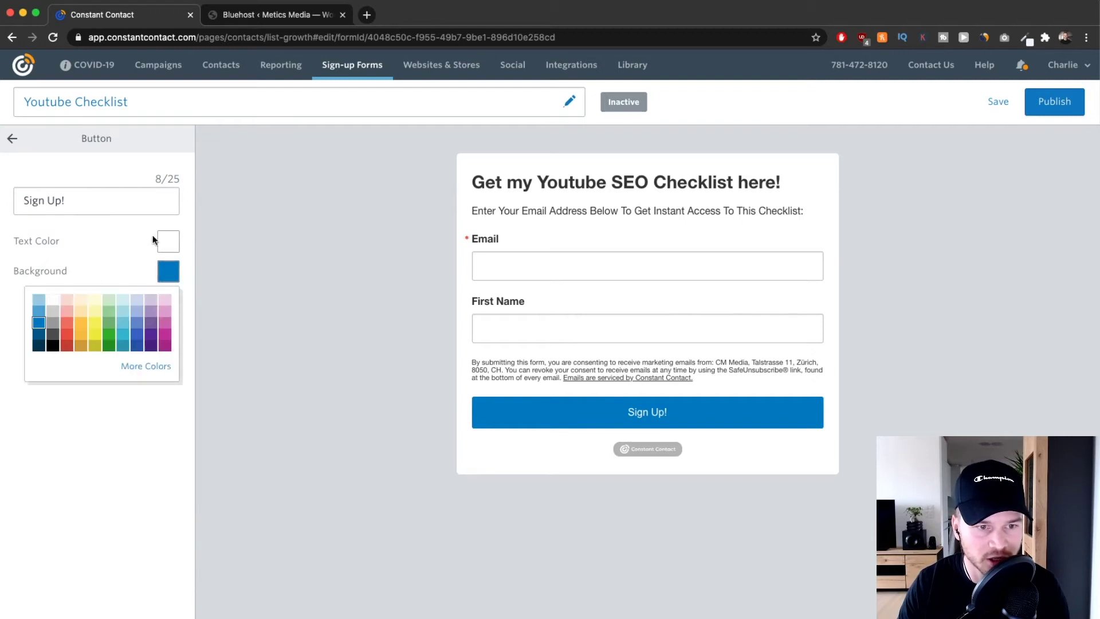
pyautogui.click(110, 333)
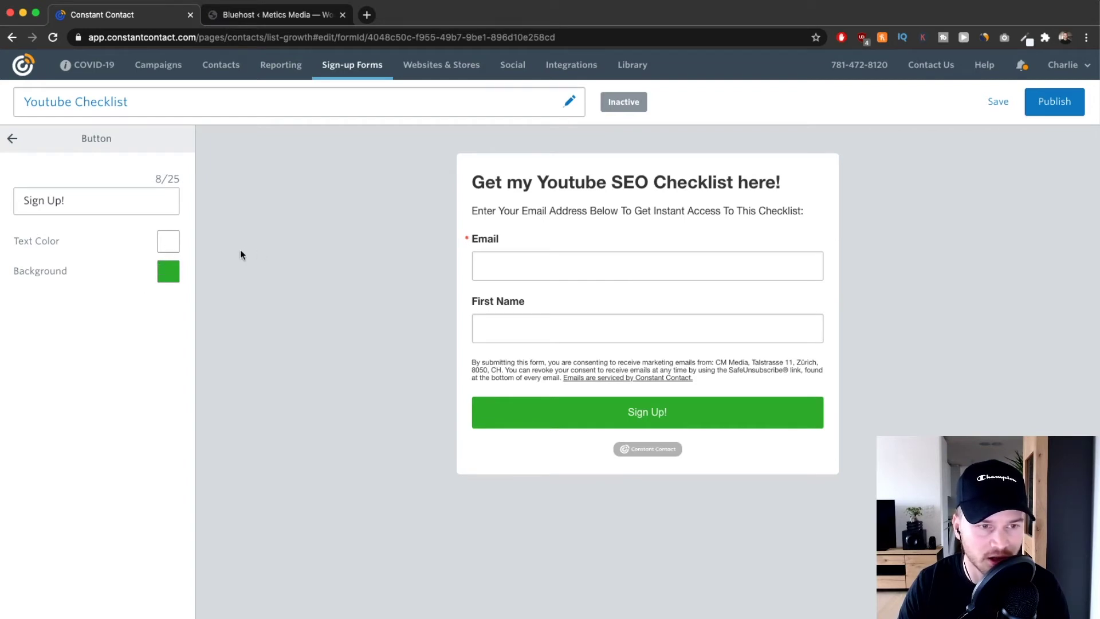
pyautogui.click(12, 139)
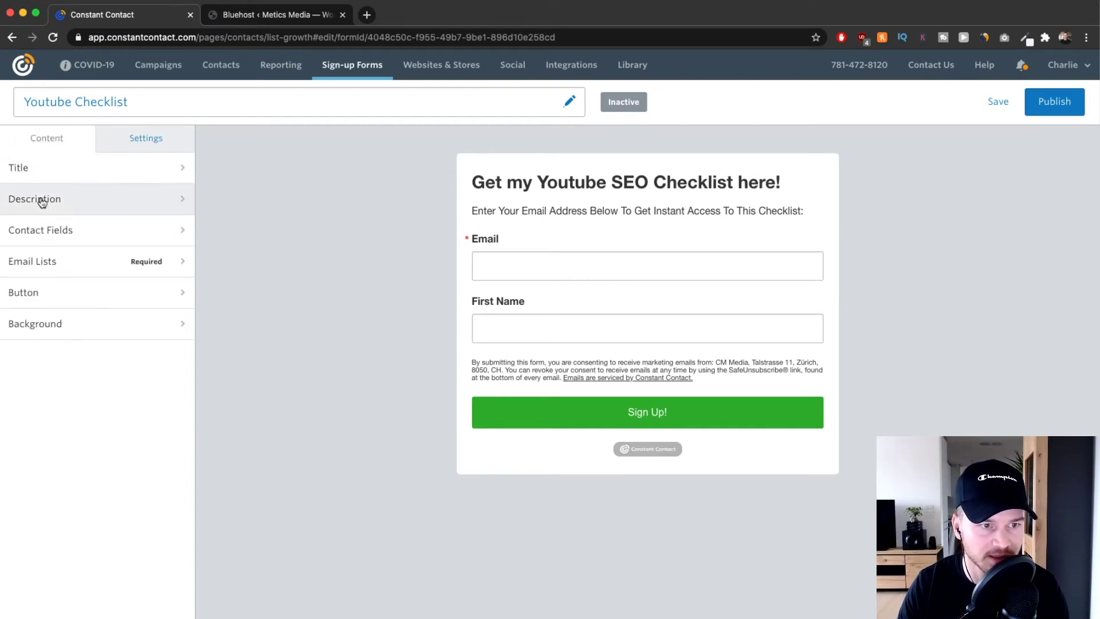
# - Change the form button's text to "Download" and look at the form's background color setting
pyautogui.click(63, 290)
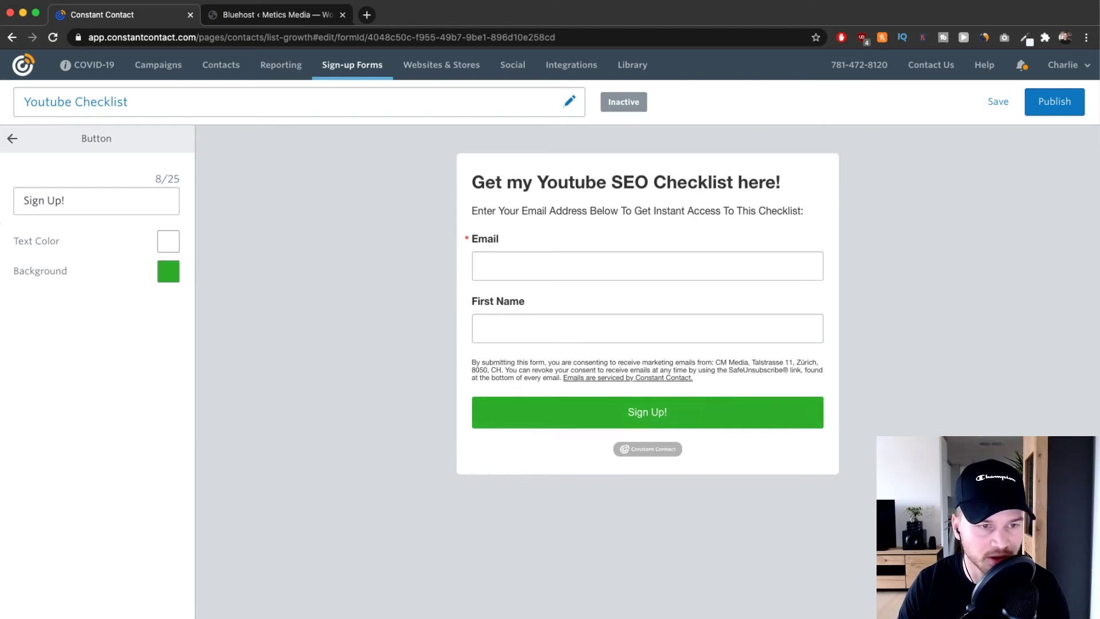
pyautogui.moveTo(93, 204); pyautogui.dragTo(5, 202)
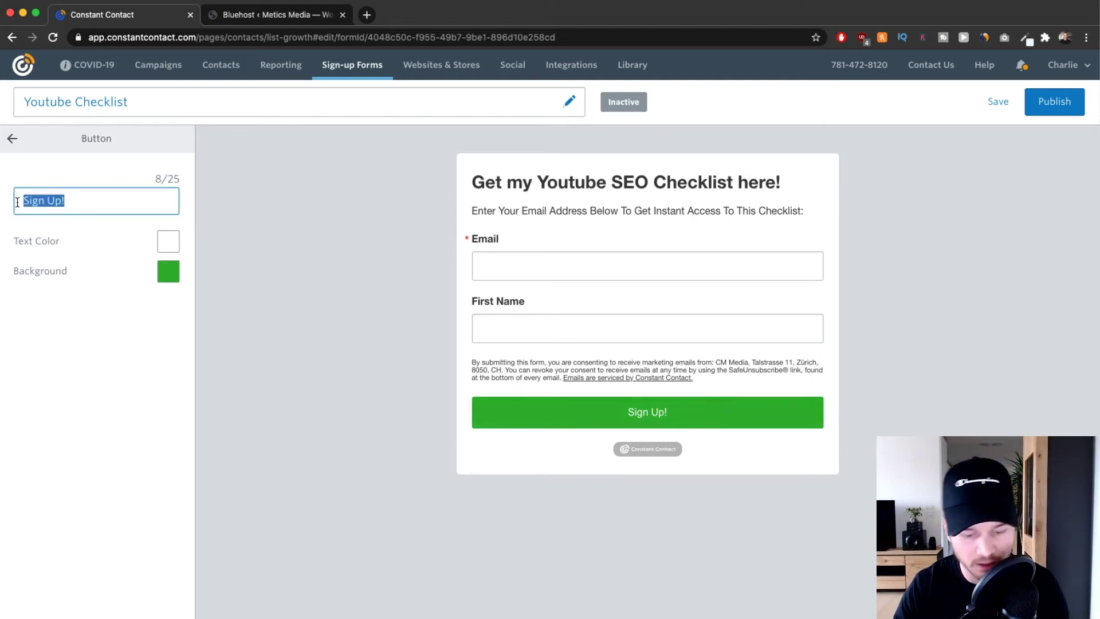
pyautogui.write('DOWNLO')
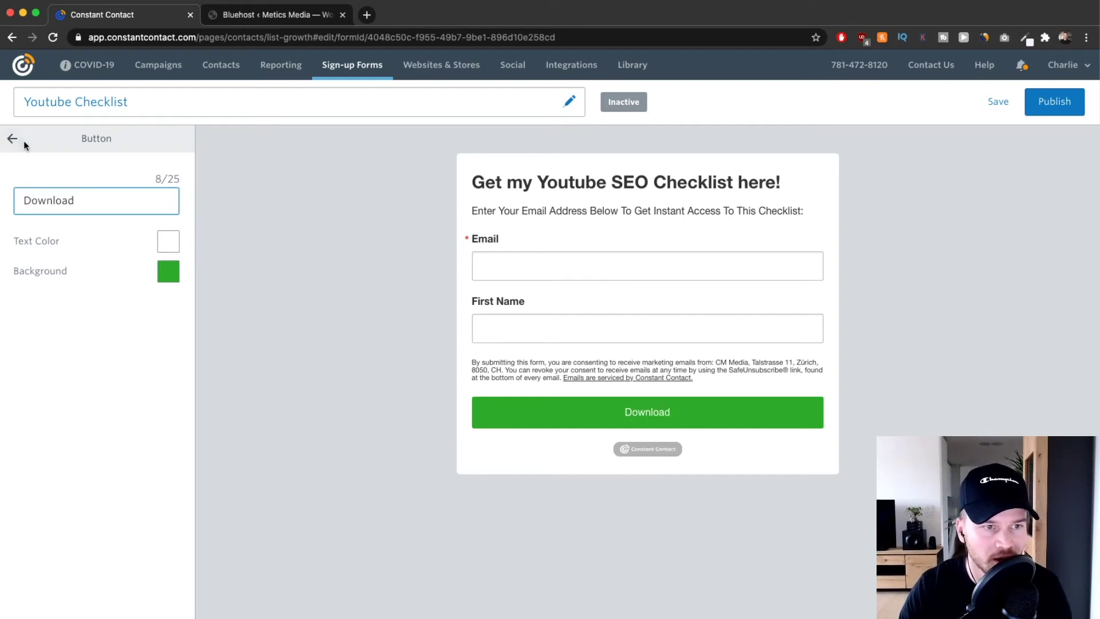
pyautogui.click(12, 138)
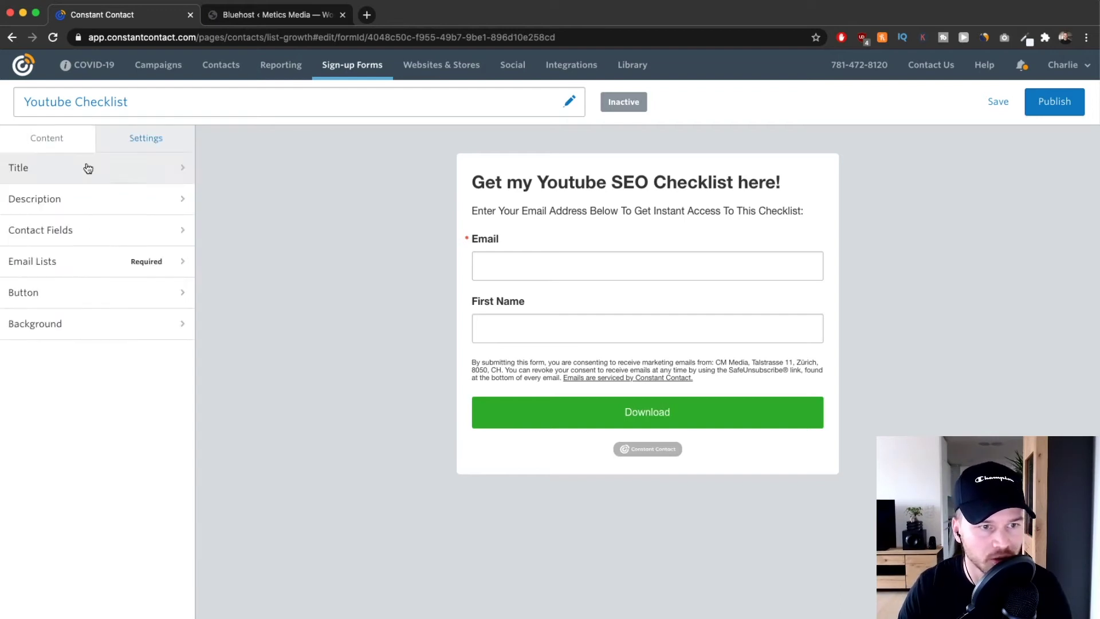
pyautogui.click(109, 334)
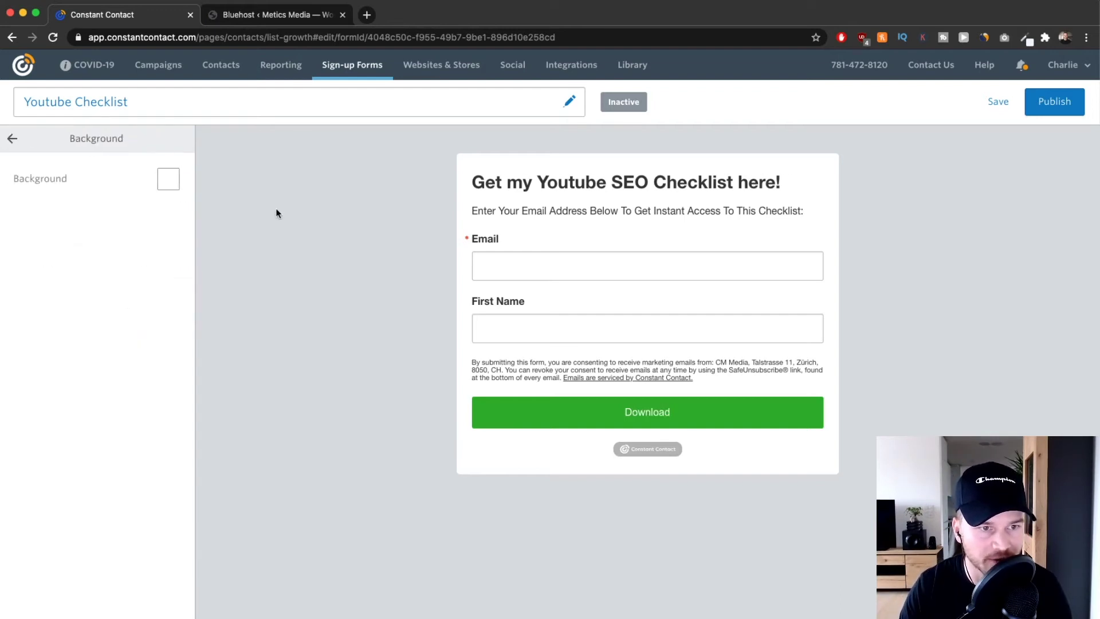
pyautogui.click(12, 139)
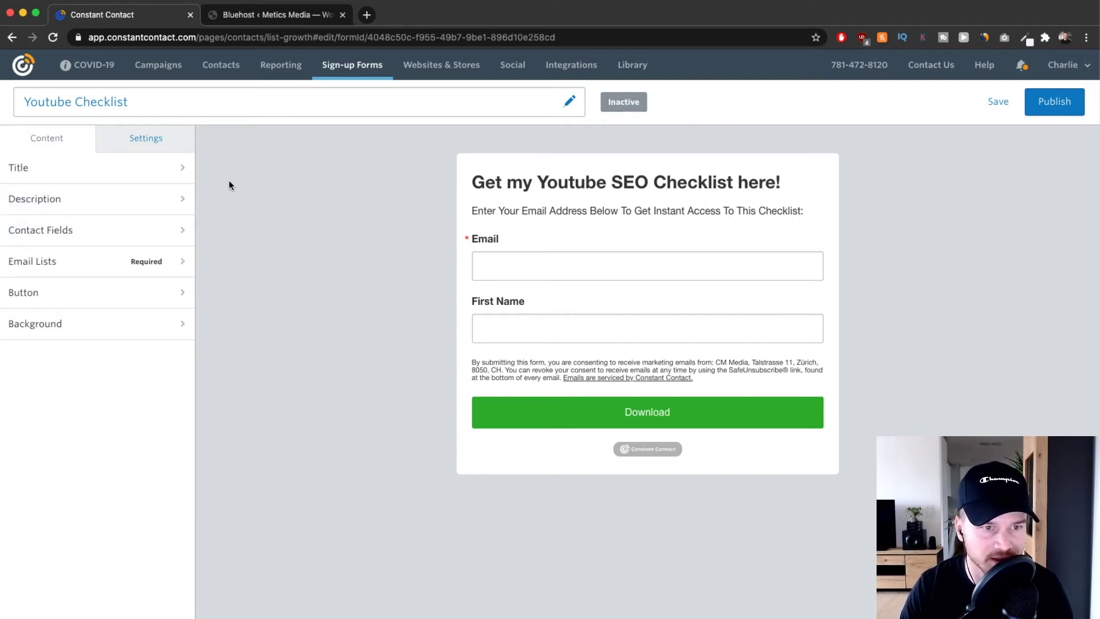
# - Hide the Constant Contact branding on the form and return to the form's content options
pyautogui.click(146, 140)
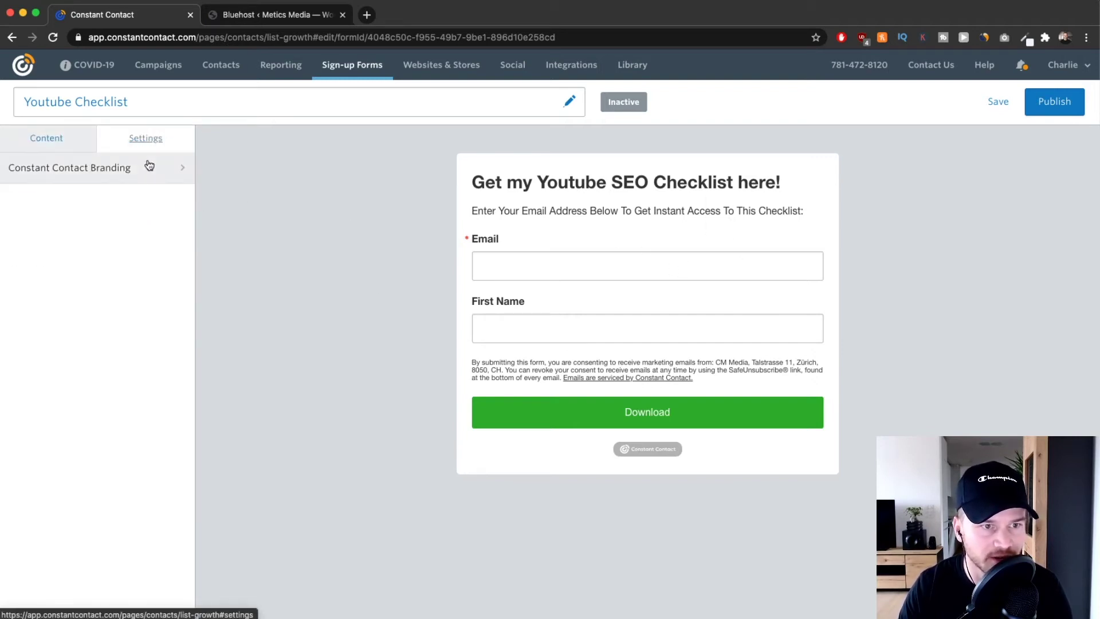
pyautogui.click(98, 180)
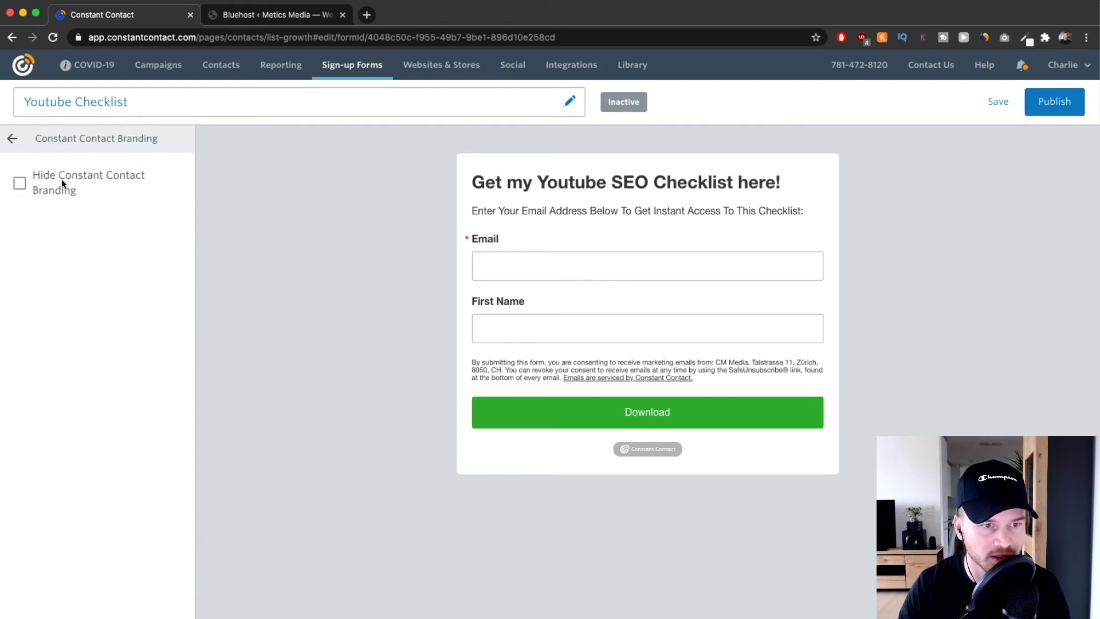
pyautogui.click(19, 184)
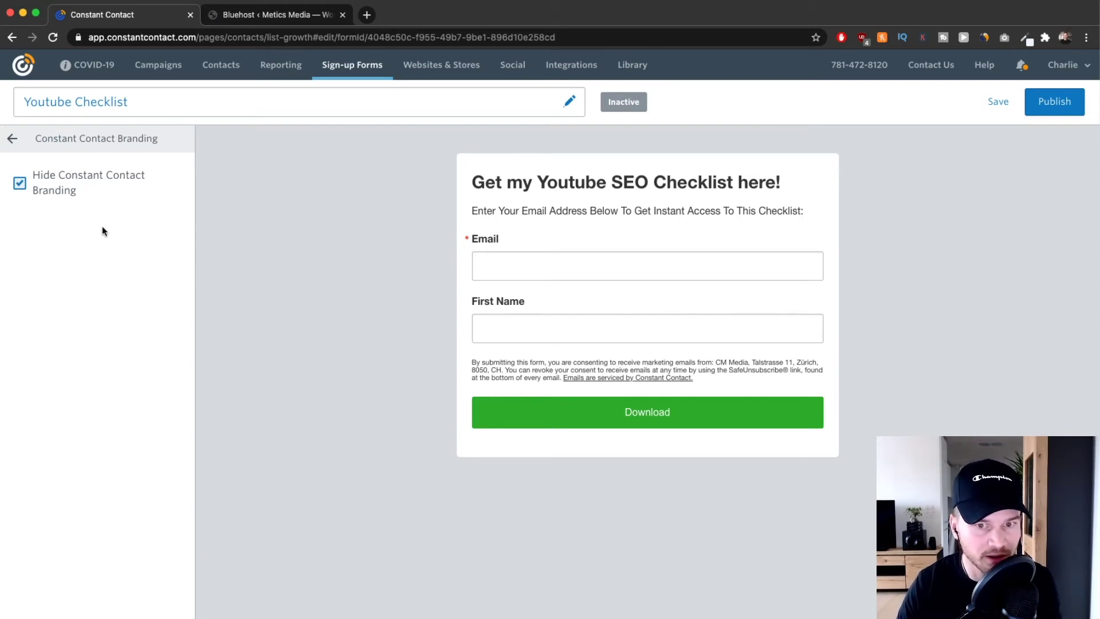
pyautogui.click(27, 179)
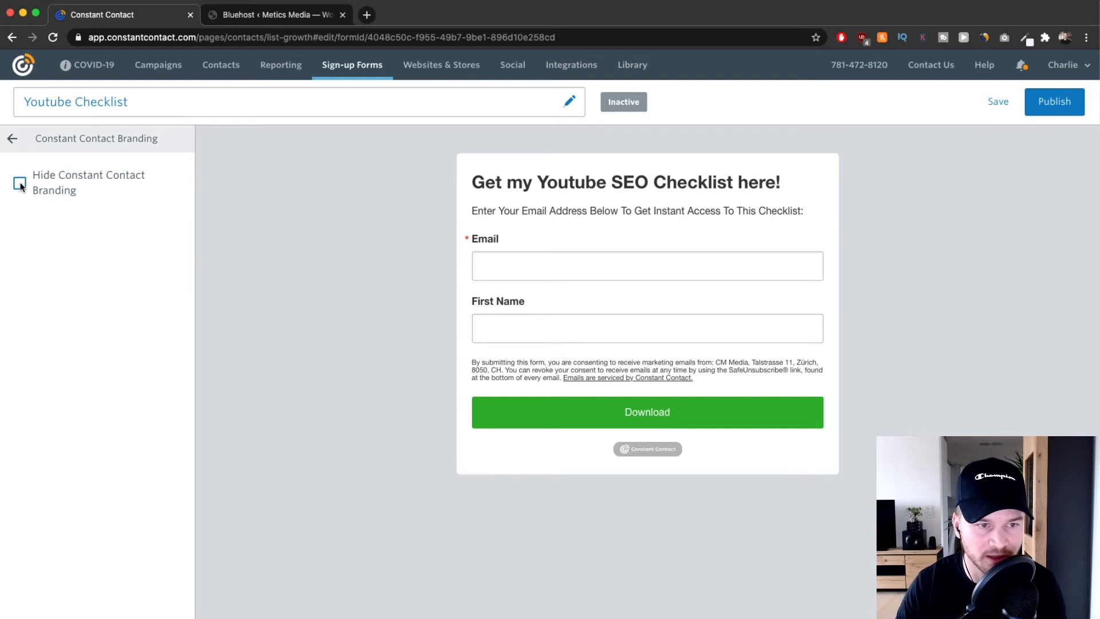
pyautogui.click(20, 183)
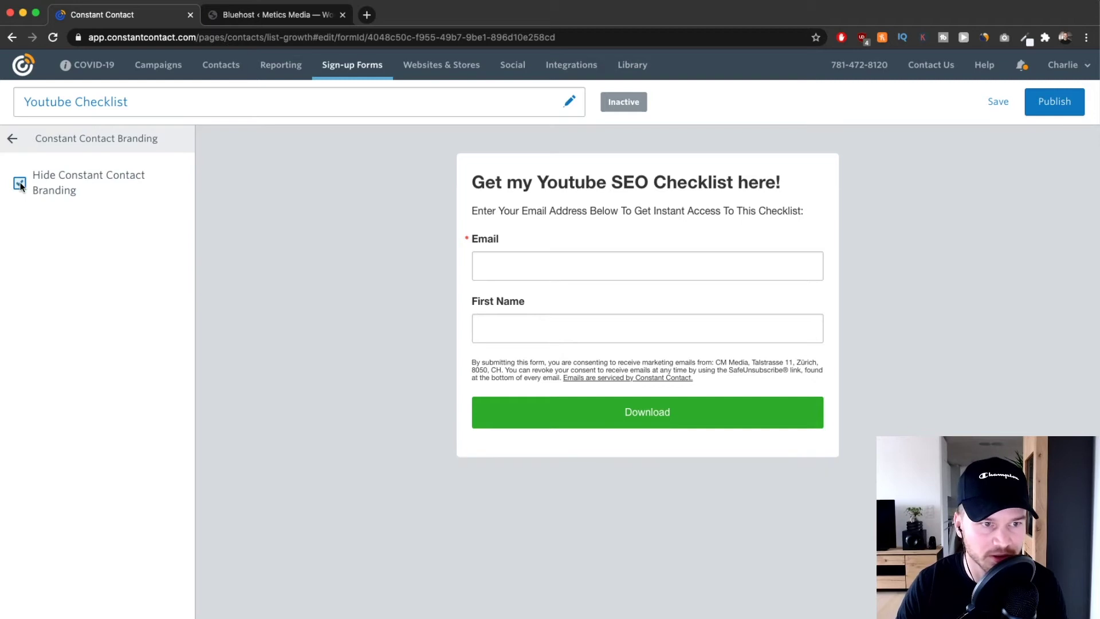
pyautogui.click(14, 143)
pyautogui.click(60, 141)
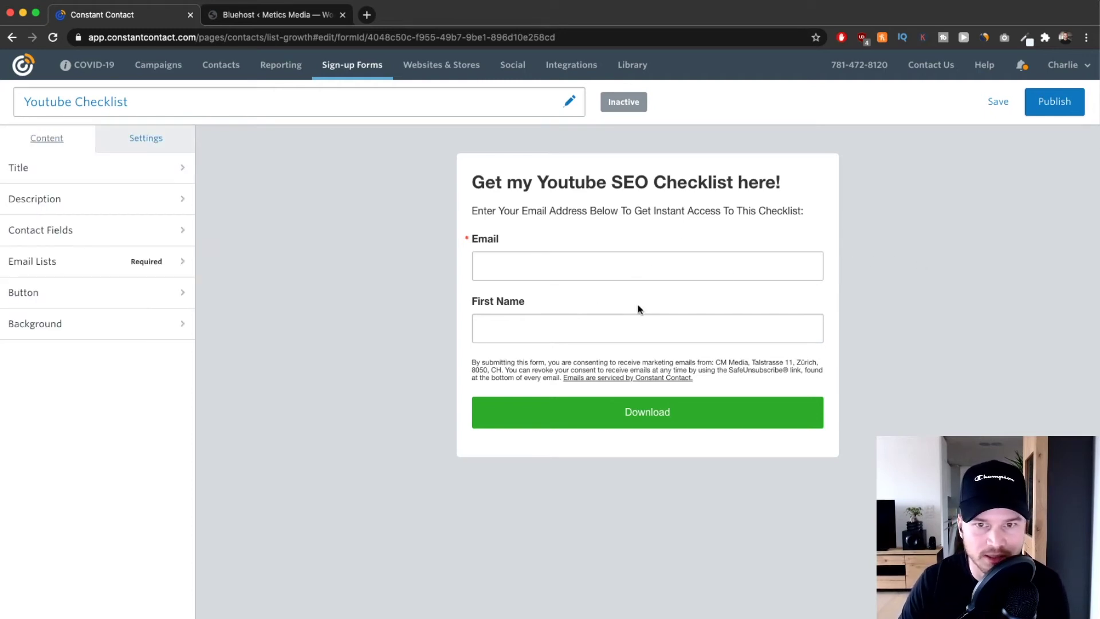
# - Publish the Youtube Checklist form and copy the Universal Code for active forms to the clipboard
pyautogui.click(1061, 105)
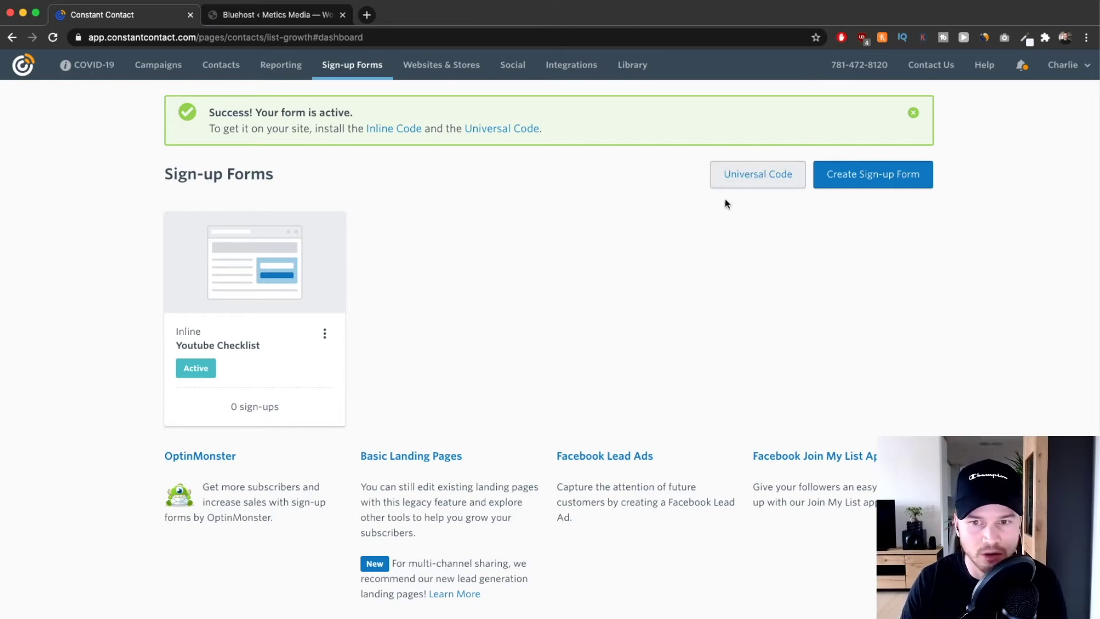
pyautogui.scroll(5, 773, 178)
pyautogui.click(762, 177)
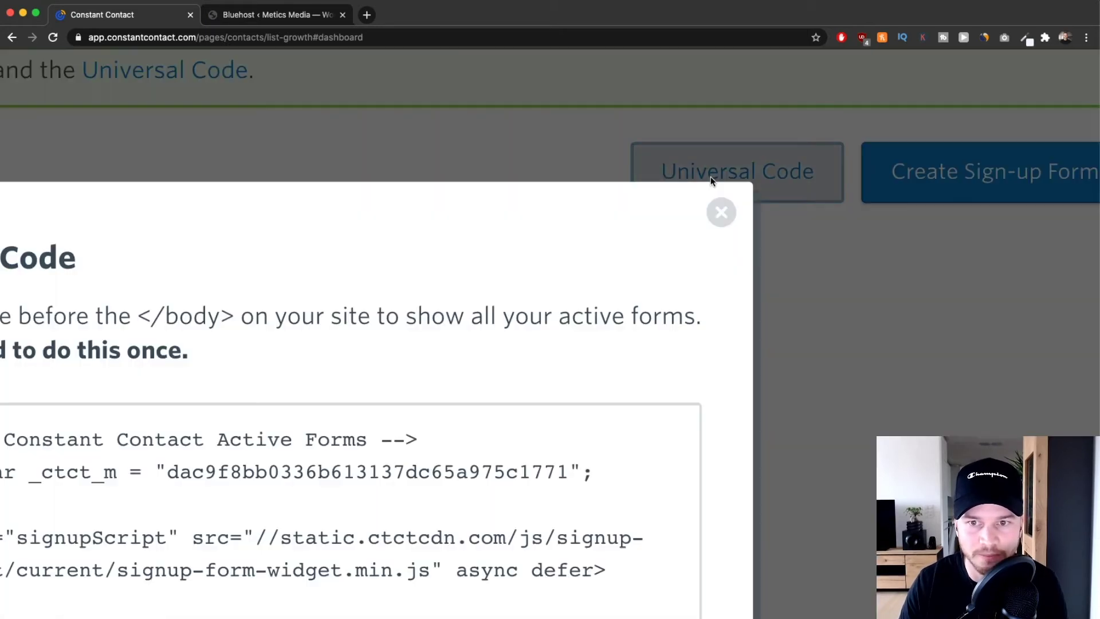
pyautogui.scroll(-5, 695, 195)
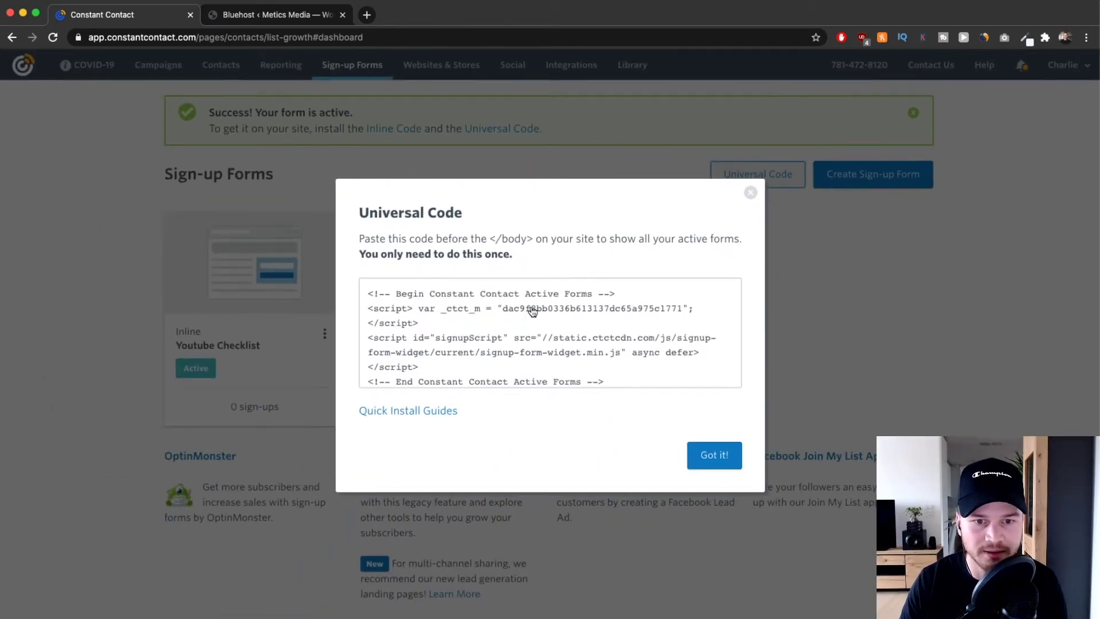
pyautogui.click(484, 325)
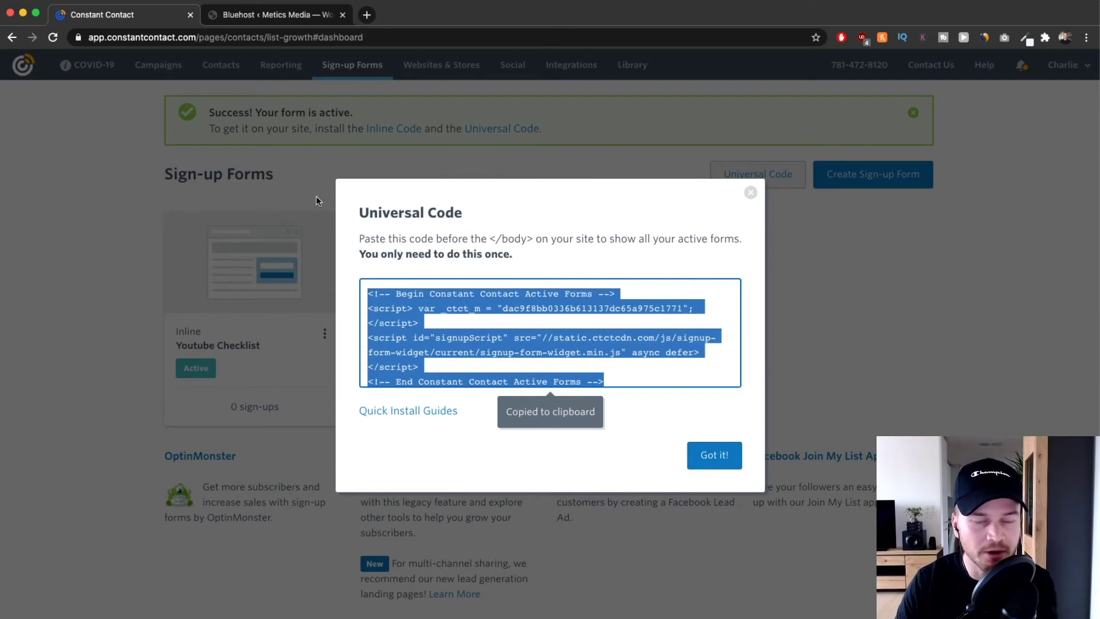
# - Switch to the WordPress admin site and open the Widgets section of the theme customizer
pyautogui.click(267, 15)
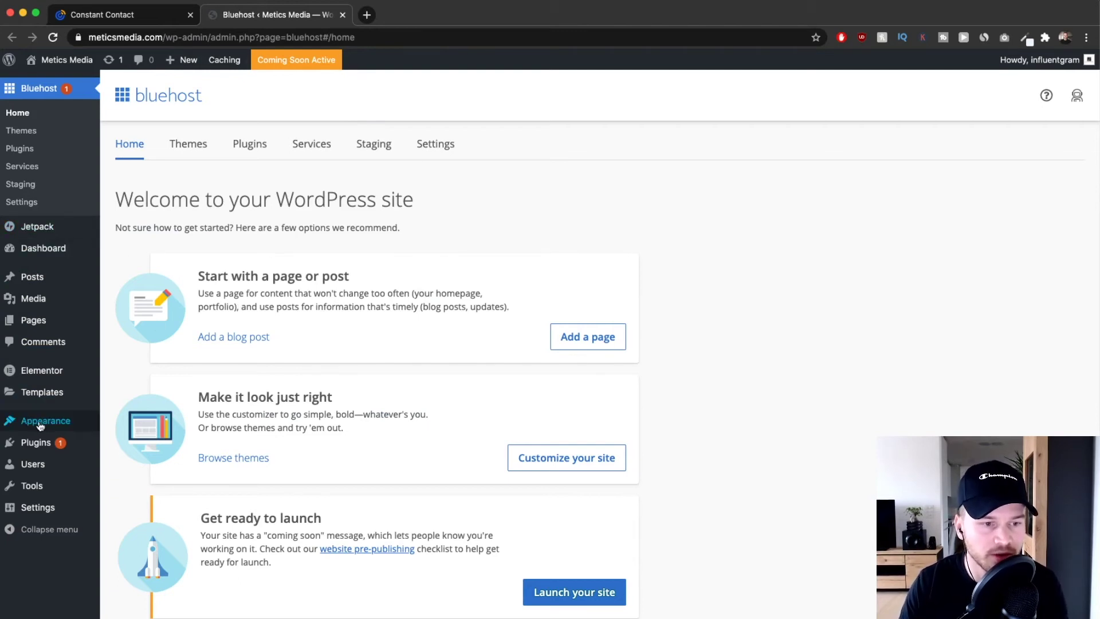
pyautogui.moveTo(39, 422)
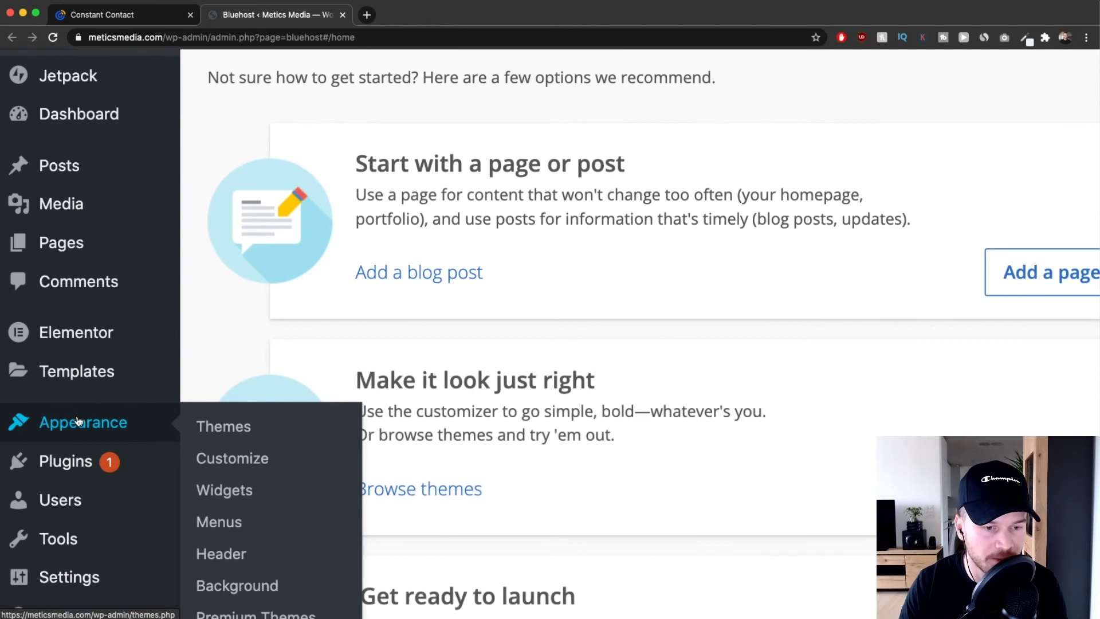
pyautogui.click(79, 422)
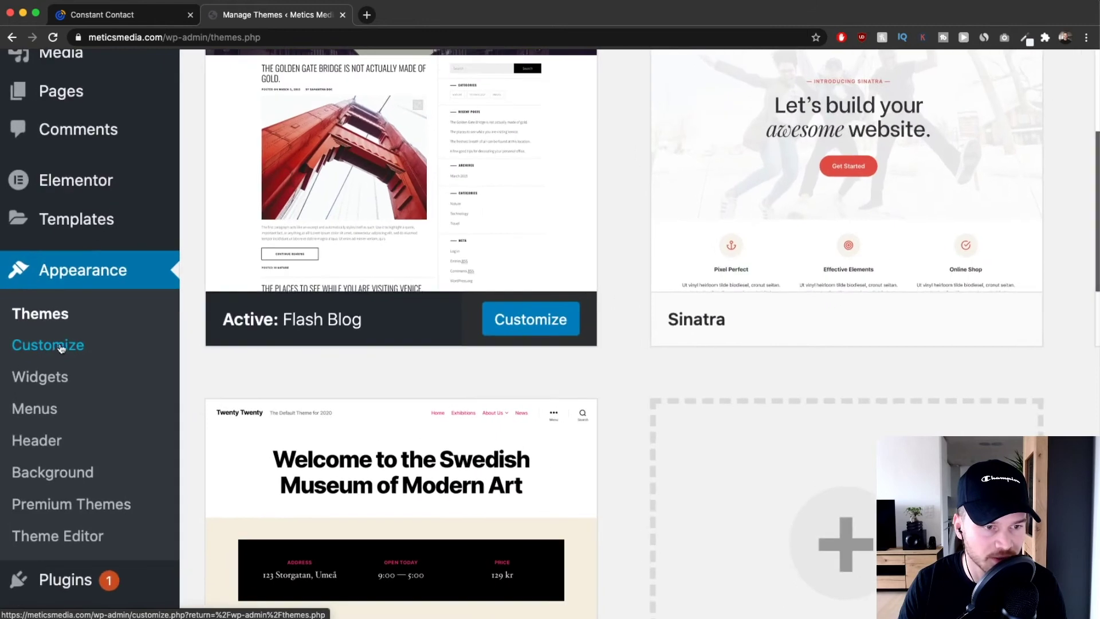
pyautogui.click(35, 348)
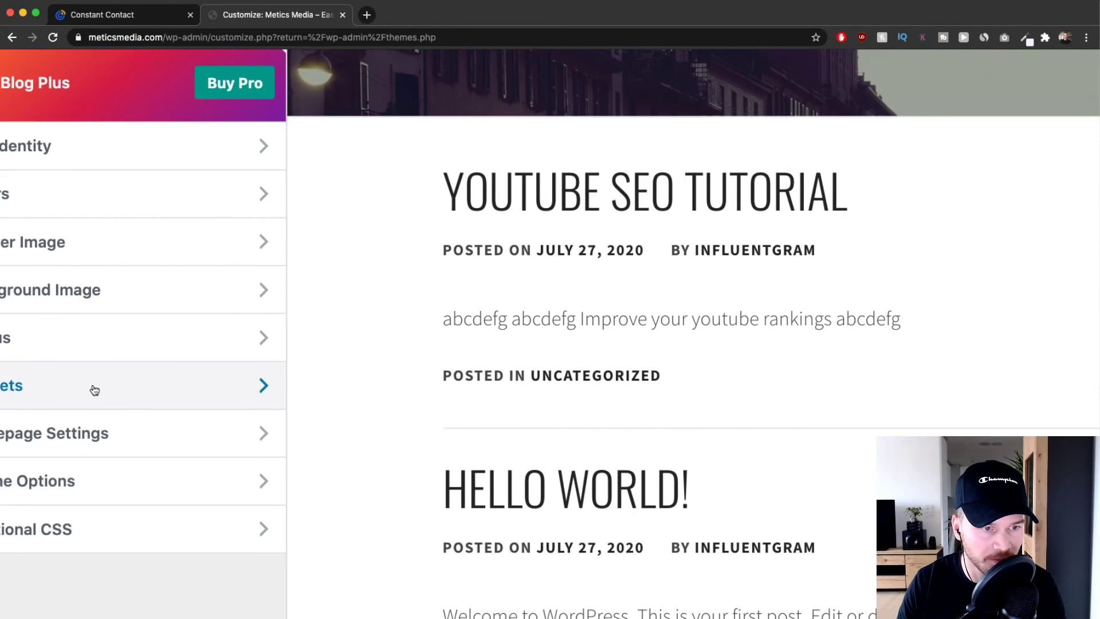
pyautogui.hscroll(-2, 94, 391)
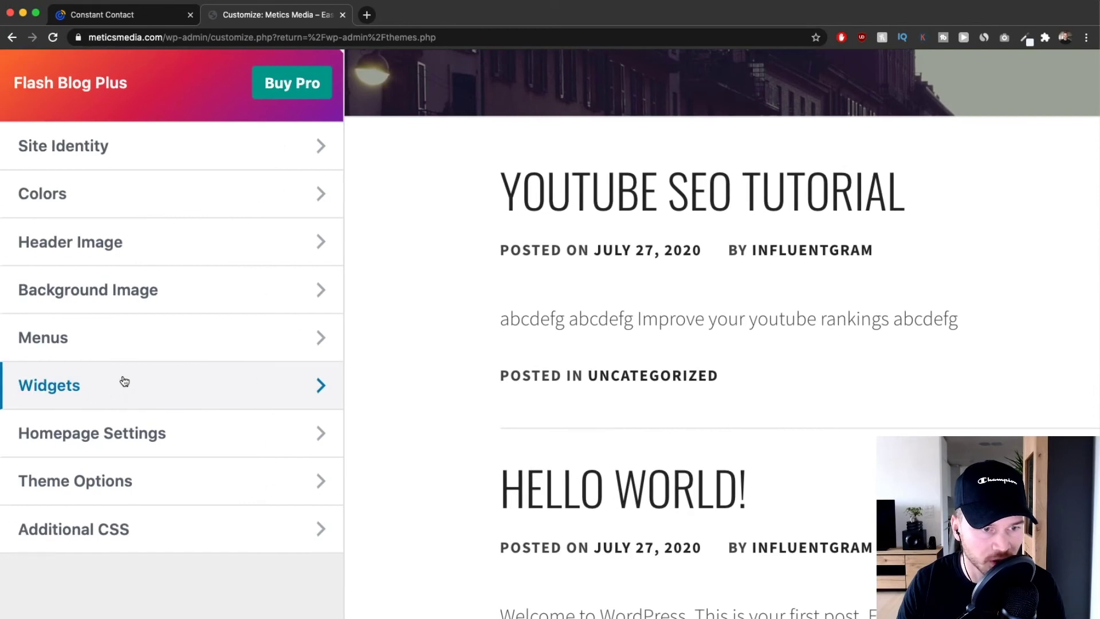
pyautogui.click(125, 383)
pyautogui.press('super+0')
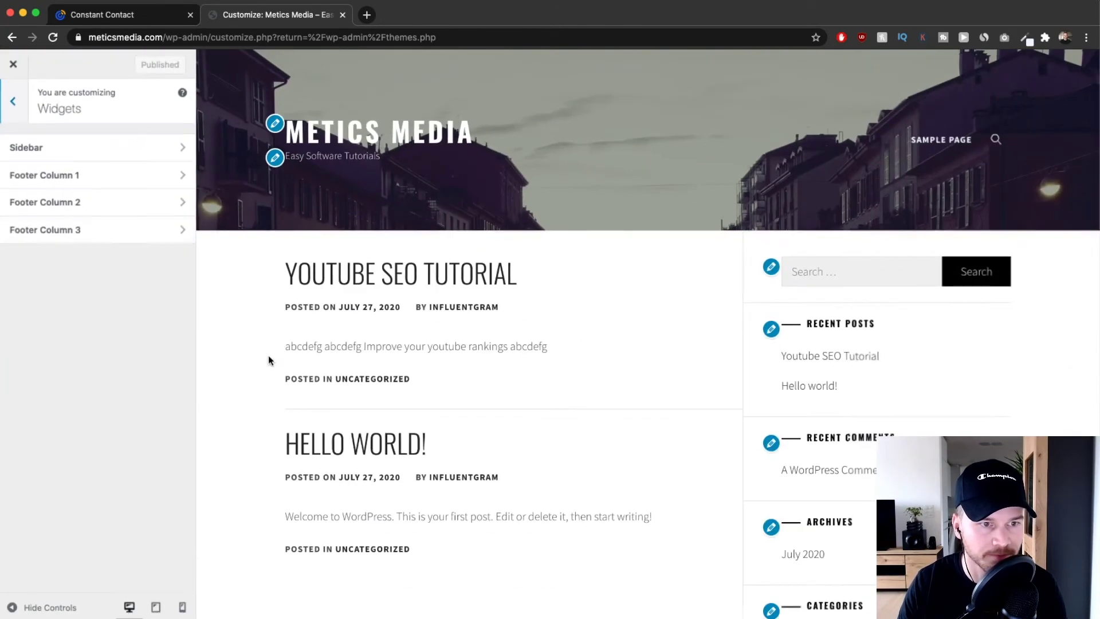
pyautogui.scroll(5, 73, 193)
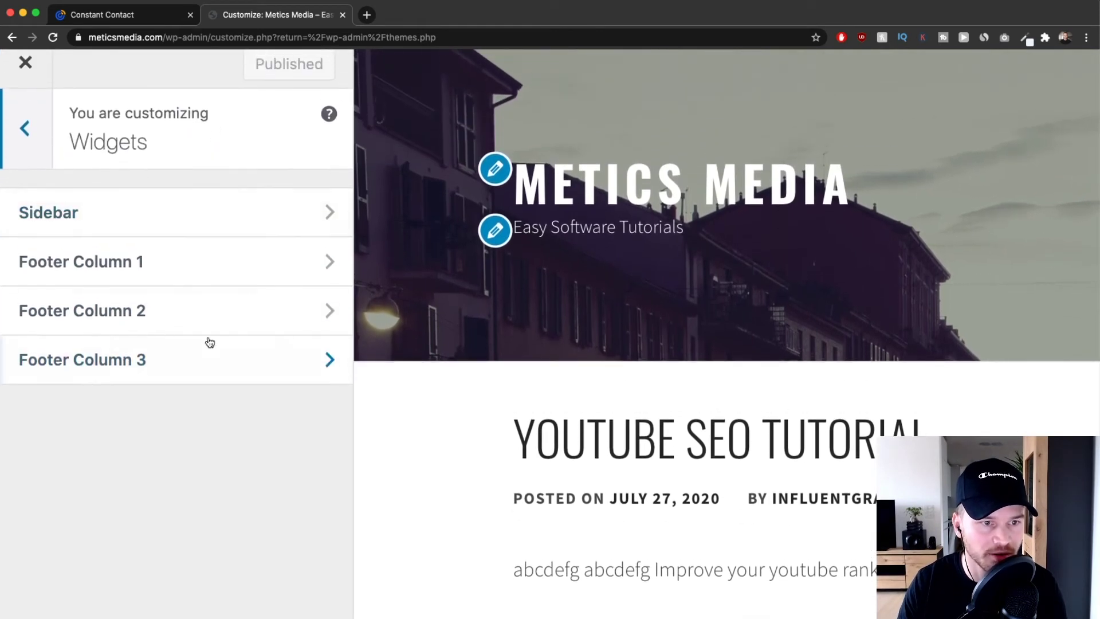
pyautogui.scroll(-5, 259, 270)
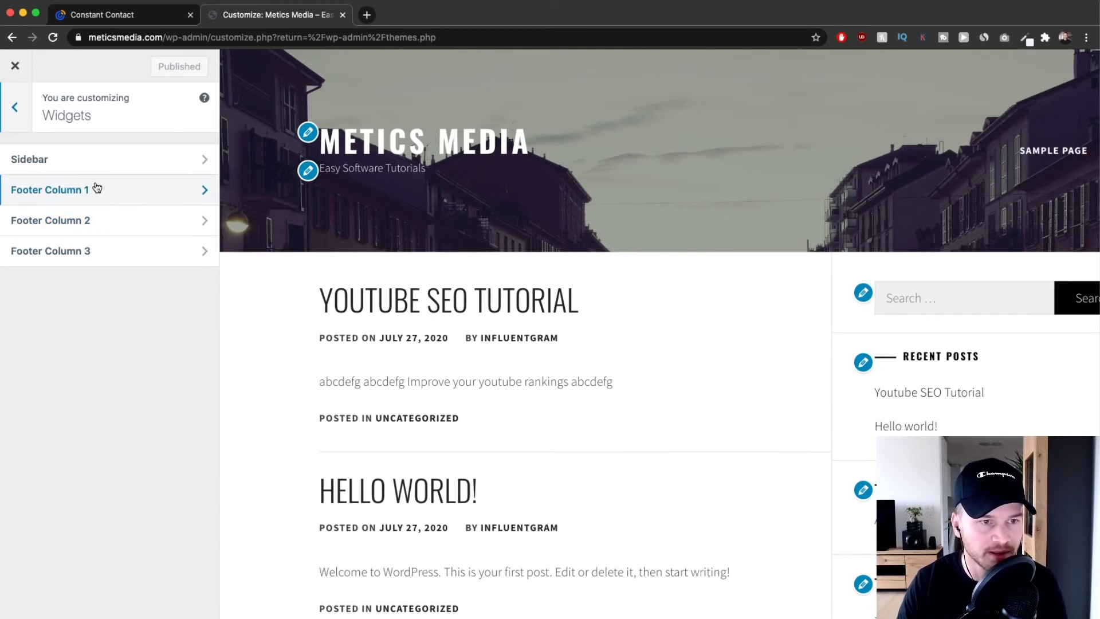
# - Add a Custom HTML widget to Footer Column 1
pyautogui.click(148, 190)
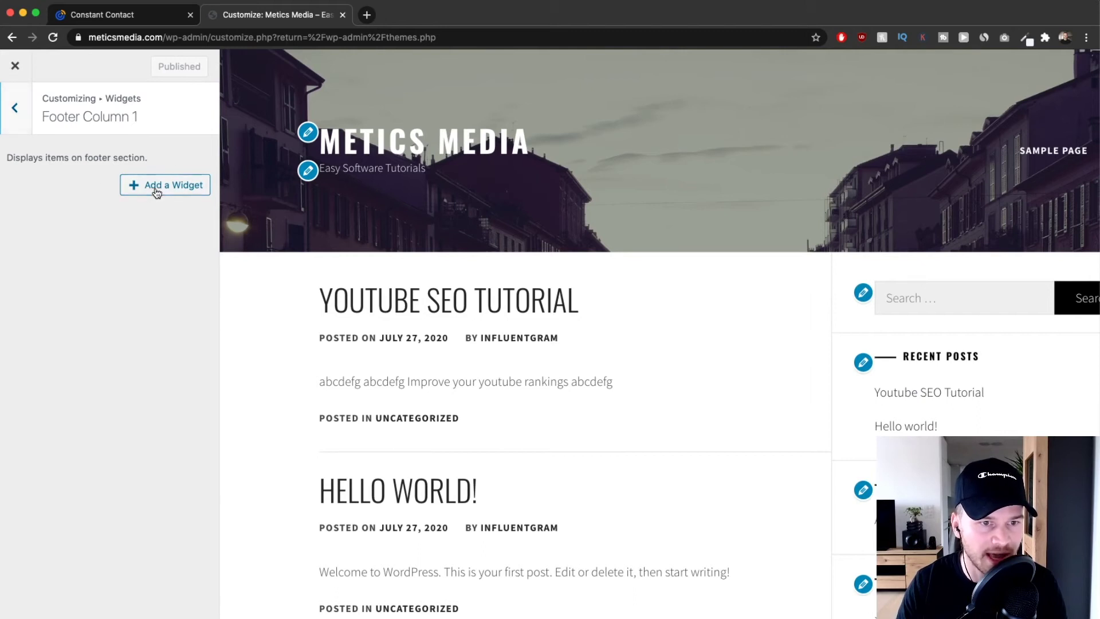
pyautogui.click(155, 189)
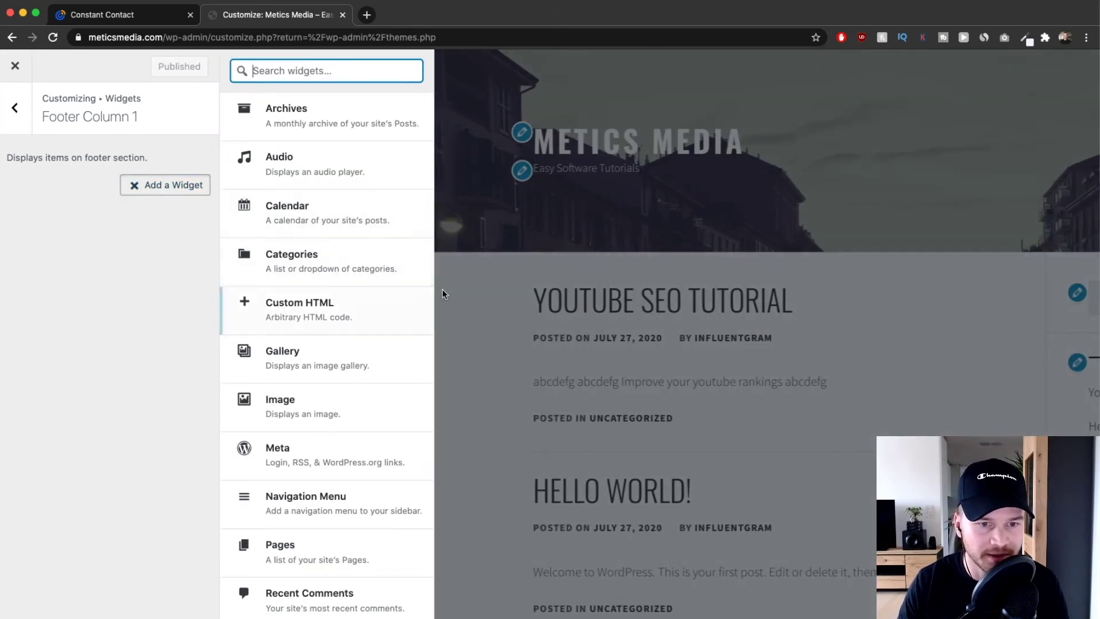
pyautogui.click(301, 304)
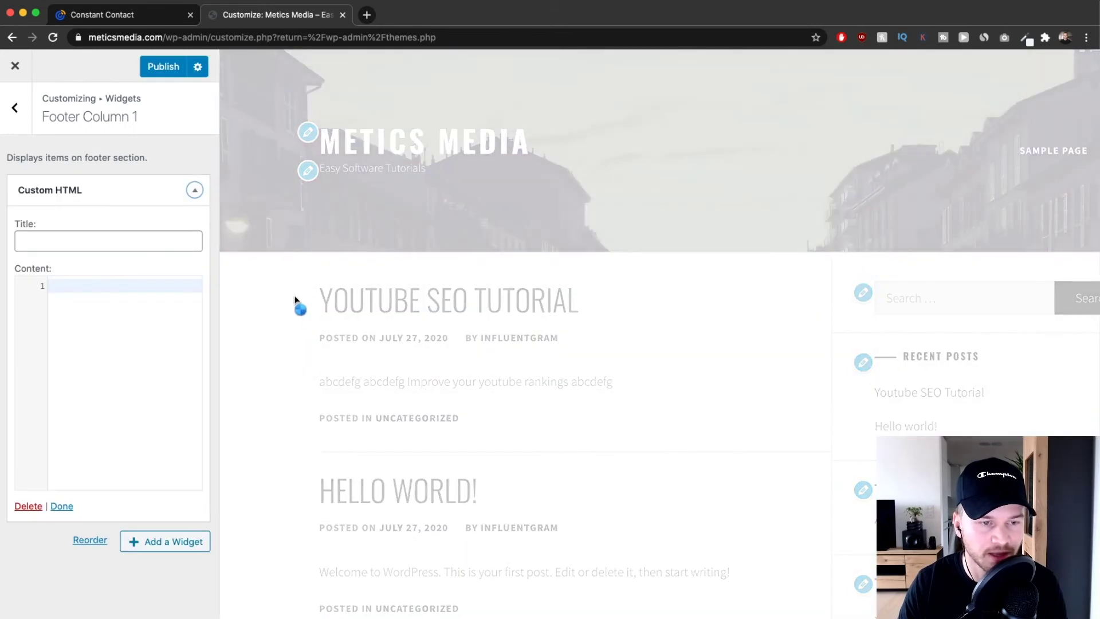
# - Paste the Universal Code into the Custom HTML widget's content and publish the site changes
pyautogui.click(132, 304)
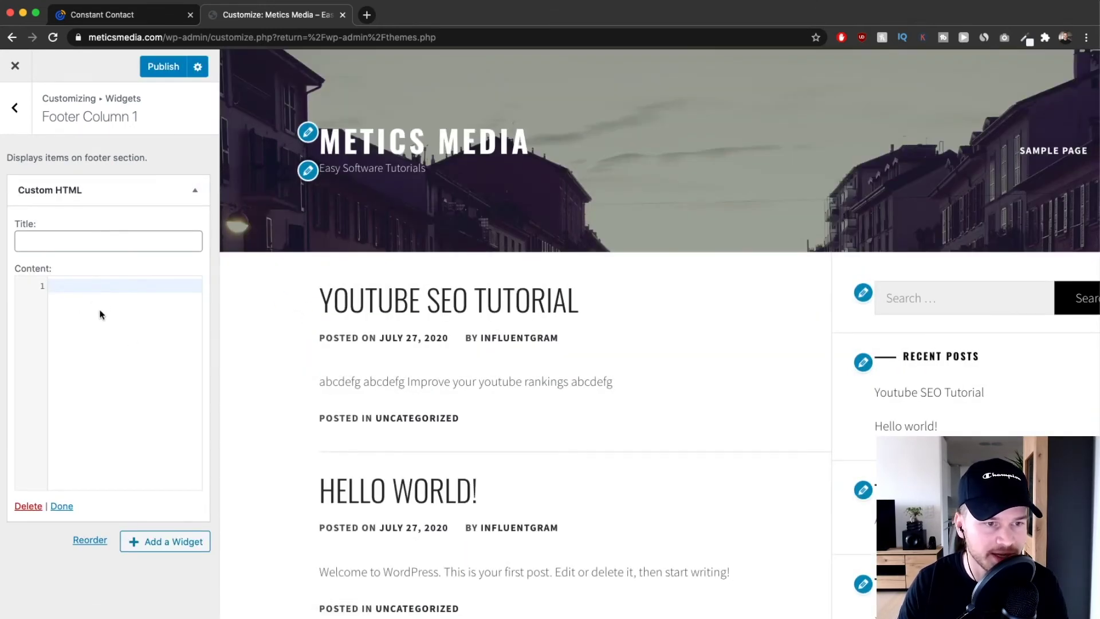
pyautogui.rightClick(72, 287)
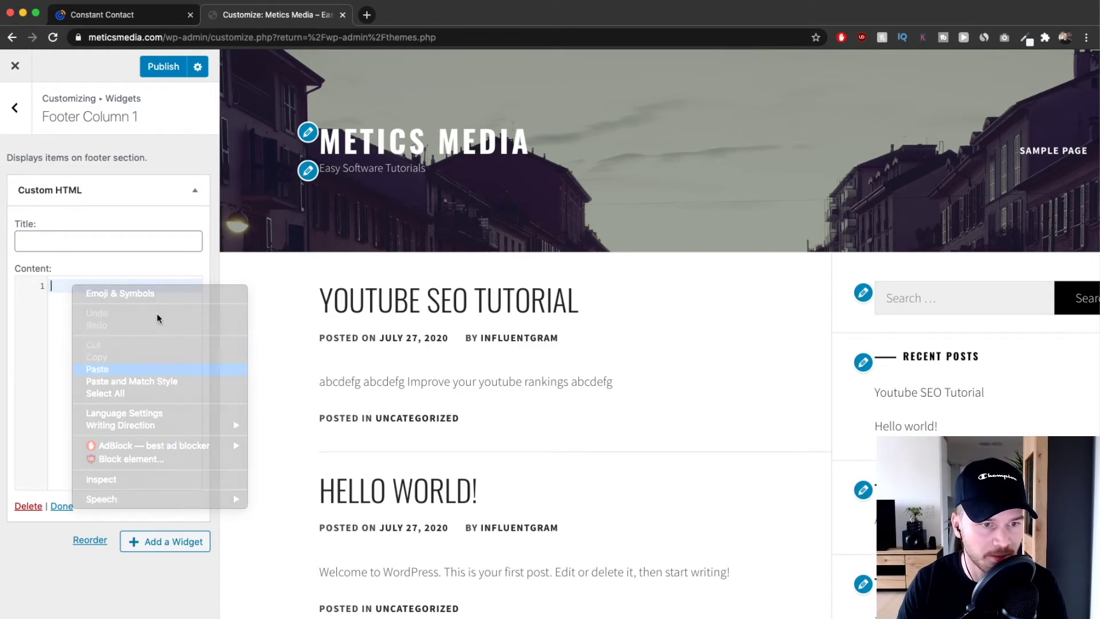
pyautogui.press('Return')
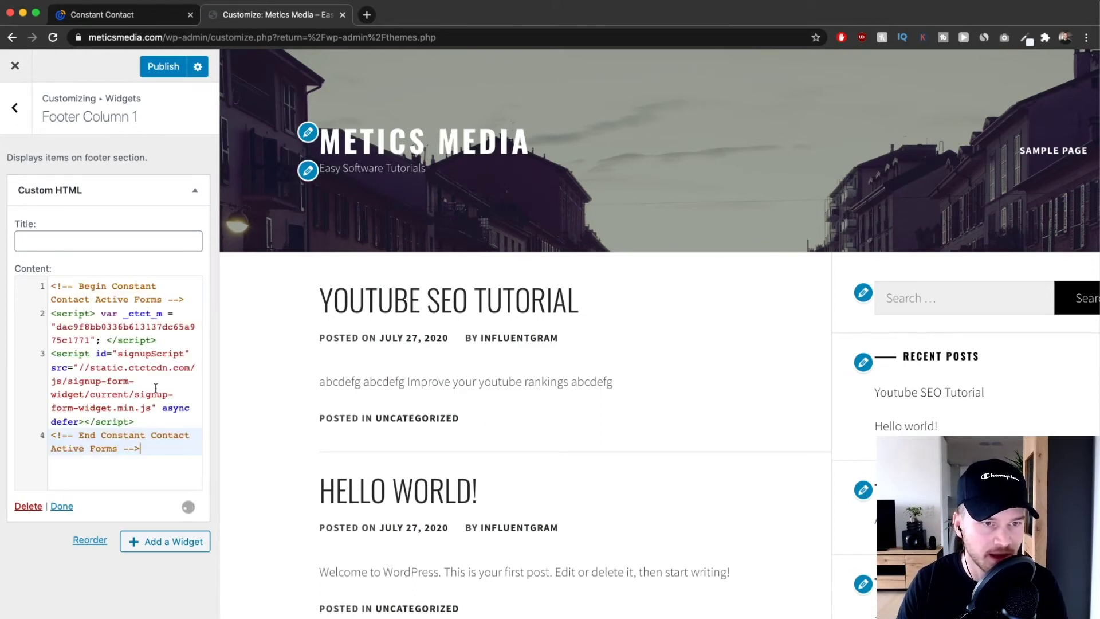
pyautogui.click(67, 506)
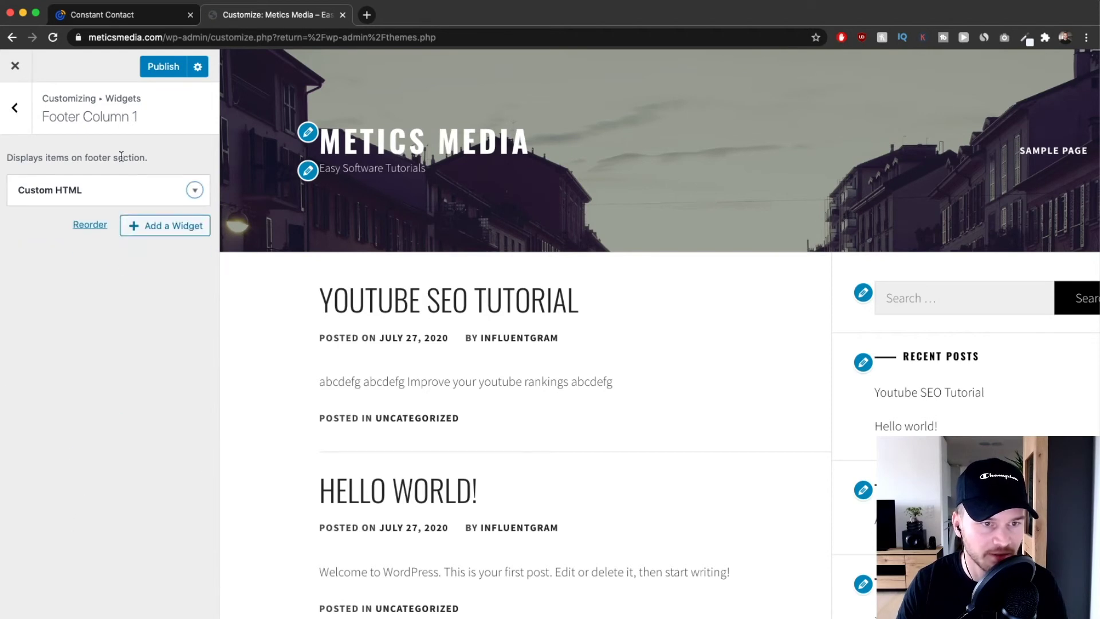
pyautogui.click(166, 73)
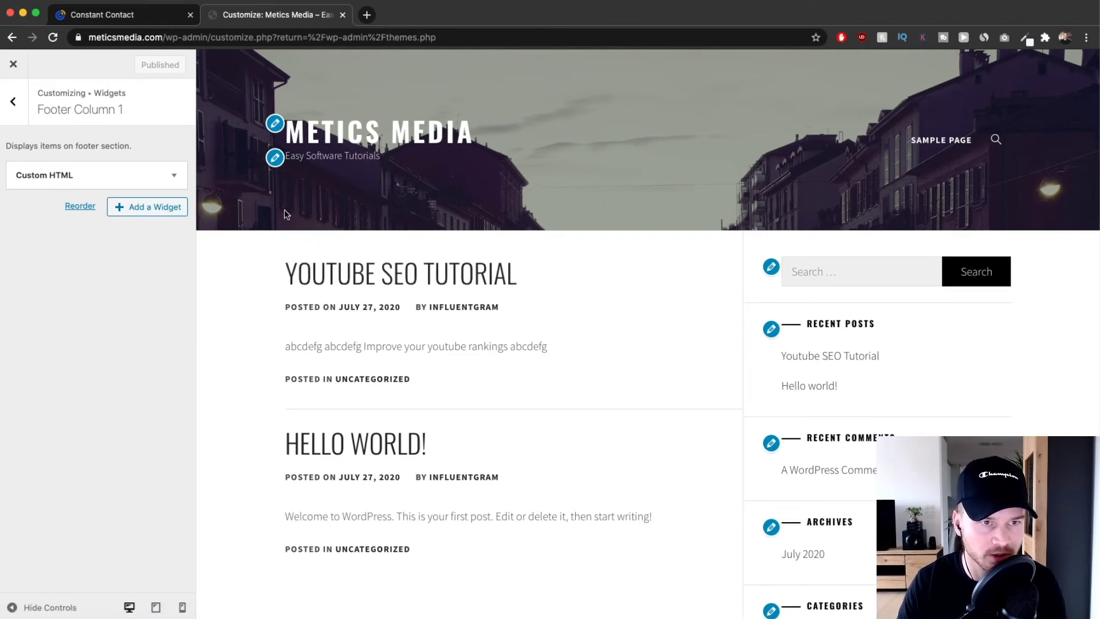
# - Switch to Constant Contact, close the Universal Code, and copy the Youtube Checklist form's inline code to the clipboard
pyautogui.click(113, 16)
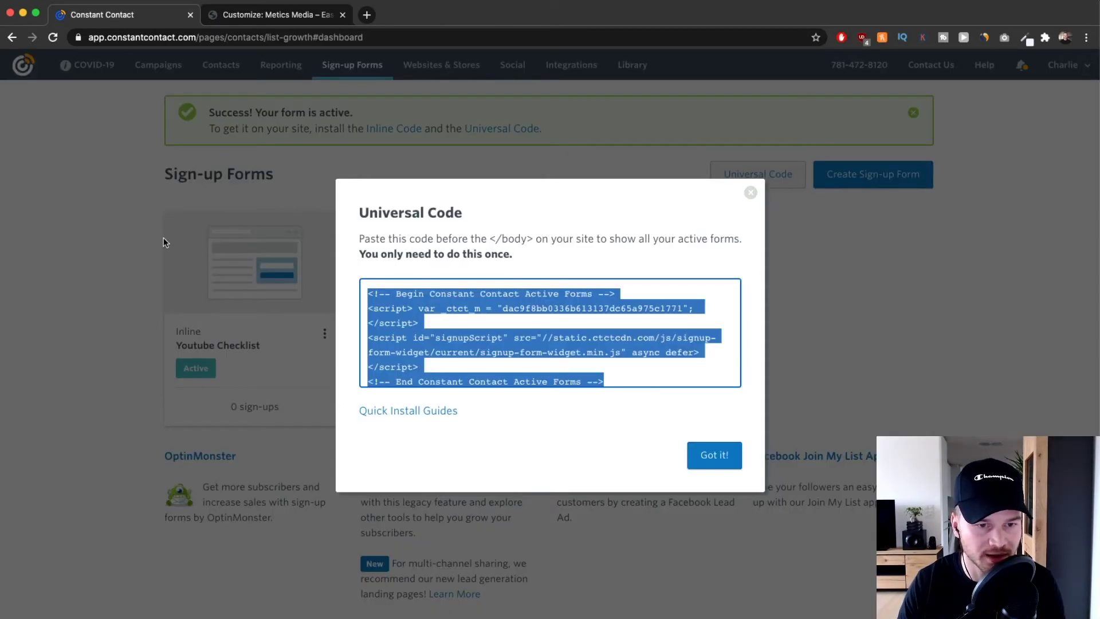
pyautogui.click(724, 456)
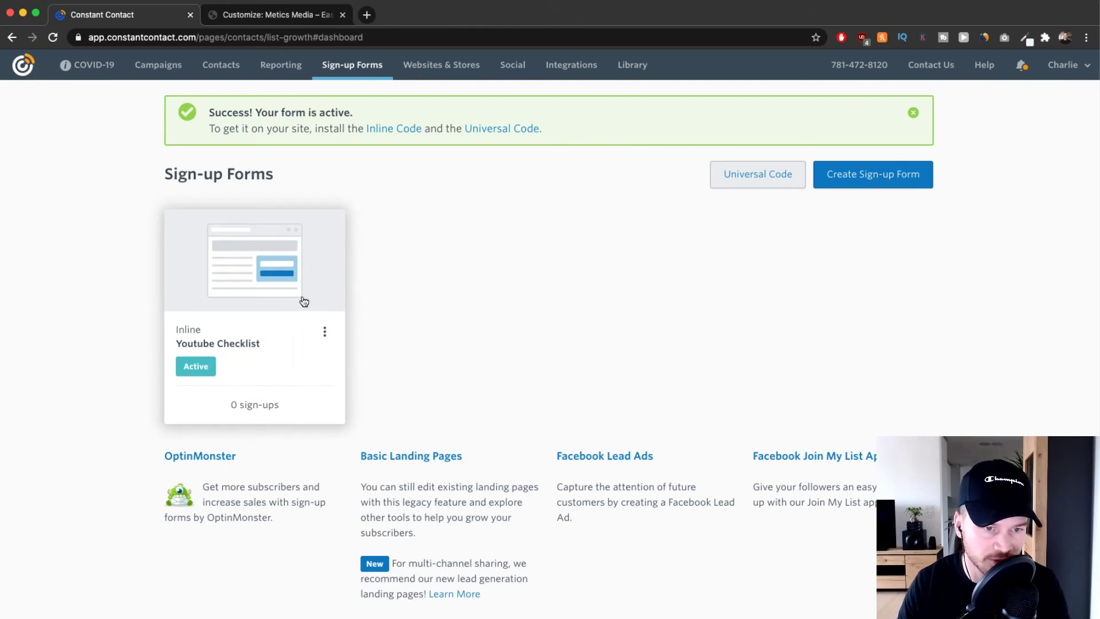
pyautogui.click(325, 332)
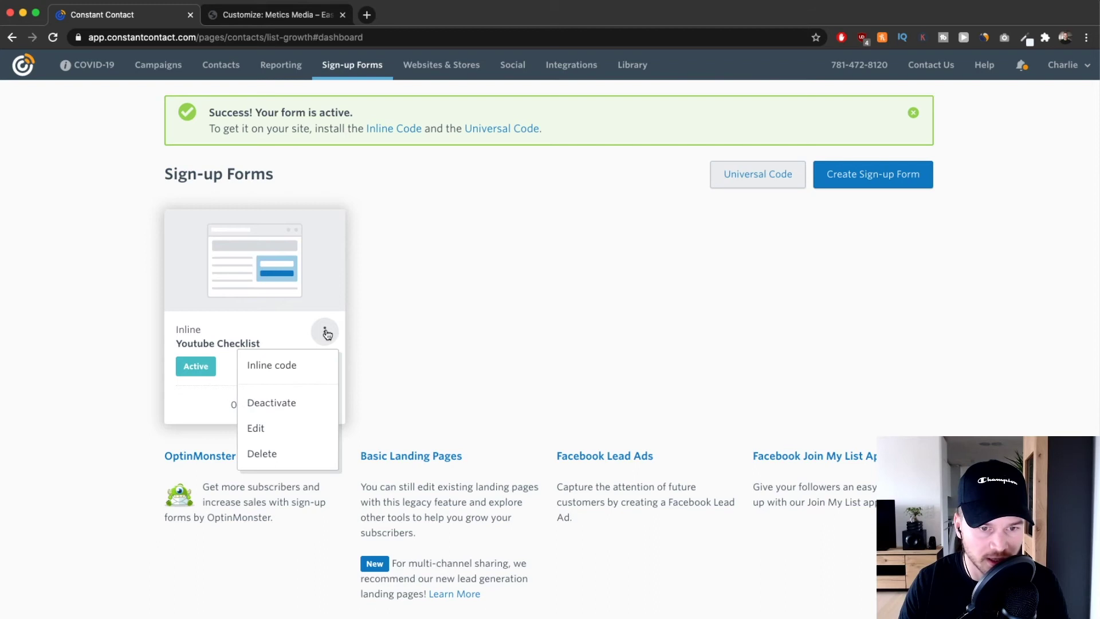
pyautogui.click(285, 367)
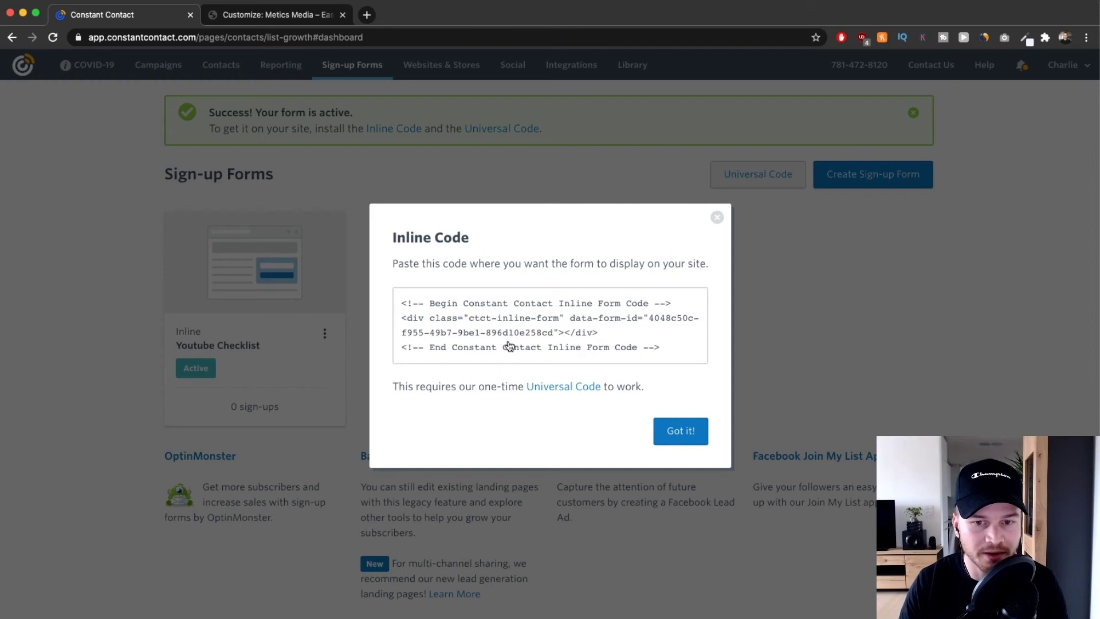
pyautogui.click(530, 324)
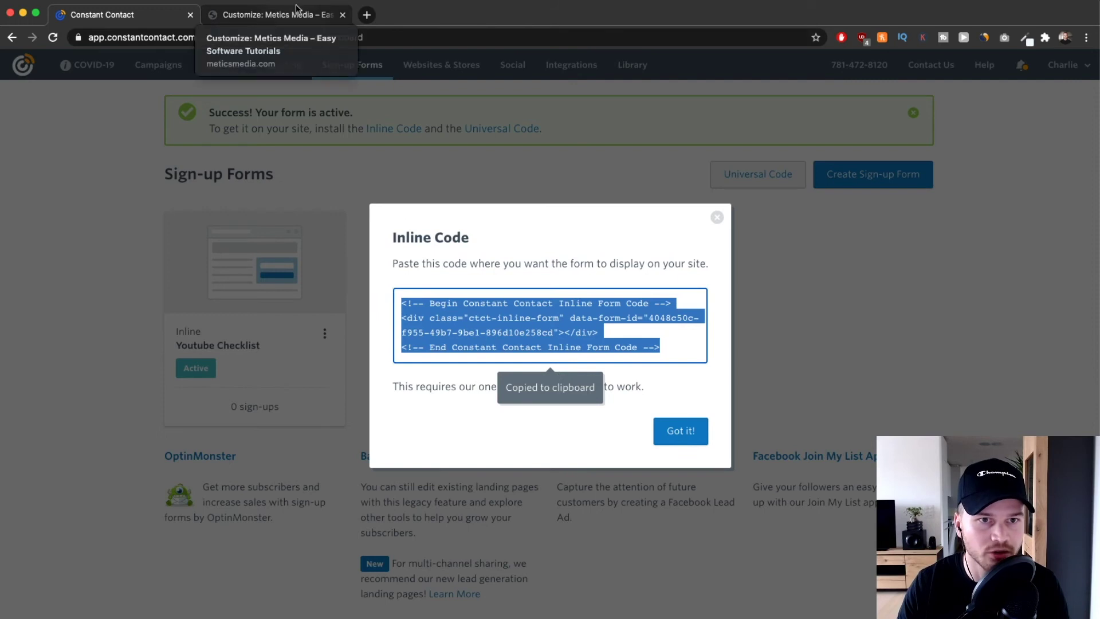
# - Switch to the WordPress site and reopen the Widgets section of the theme customizer
pyautogui.click(281, 18)
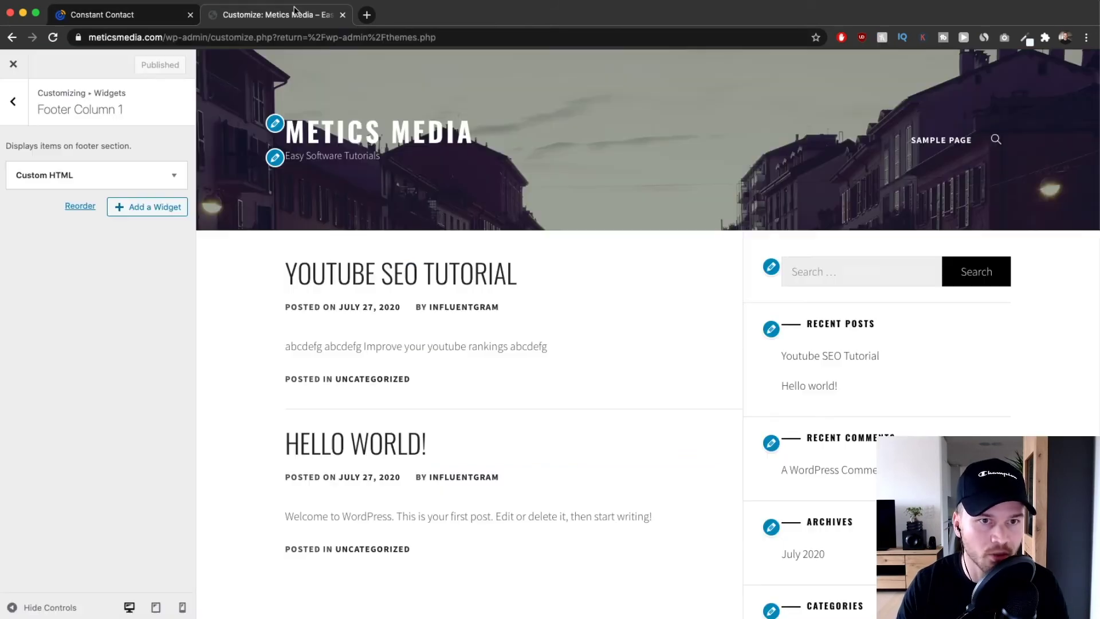
pyautogui.click(15, 102)
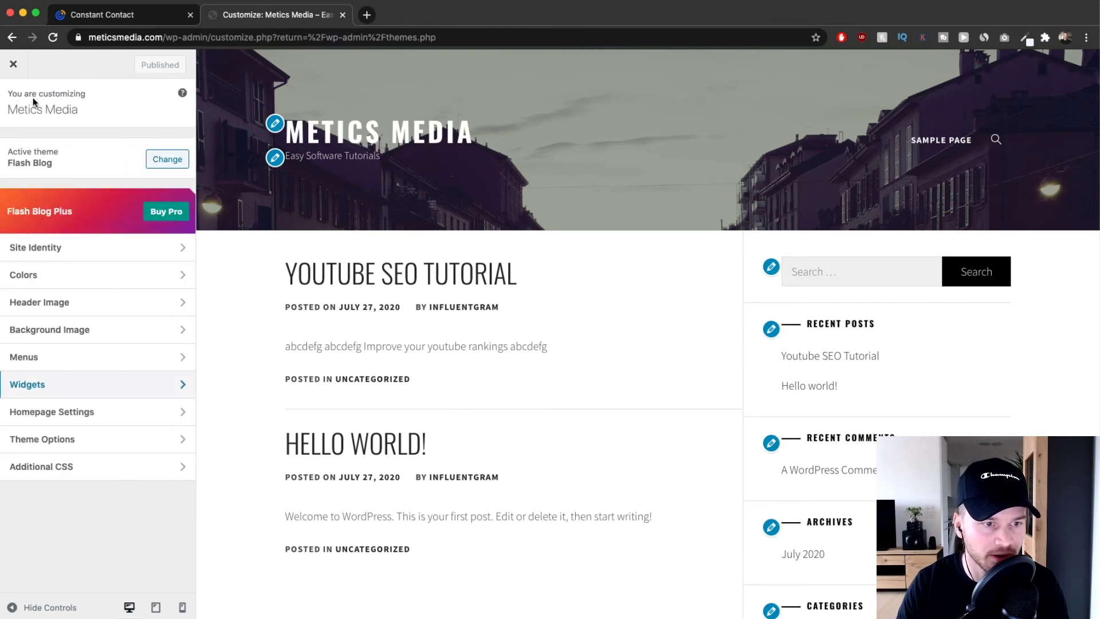
pyautogui.click(13, 64)
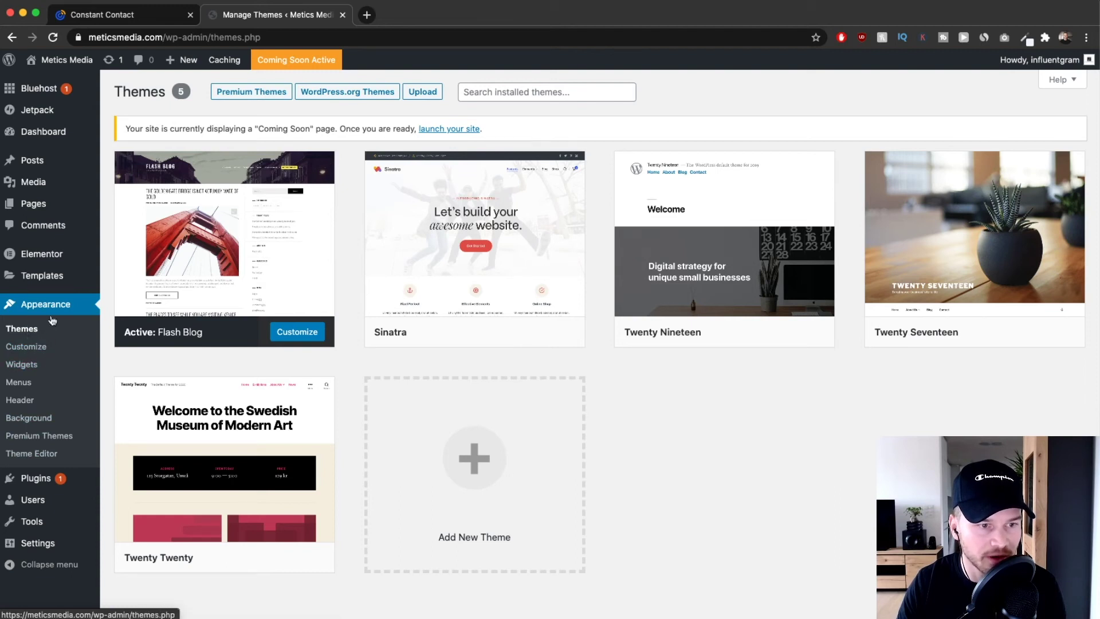
pyautogui.click(26, 348)
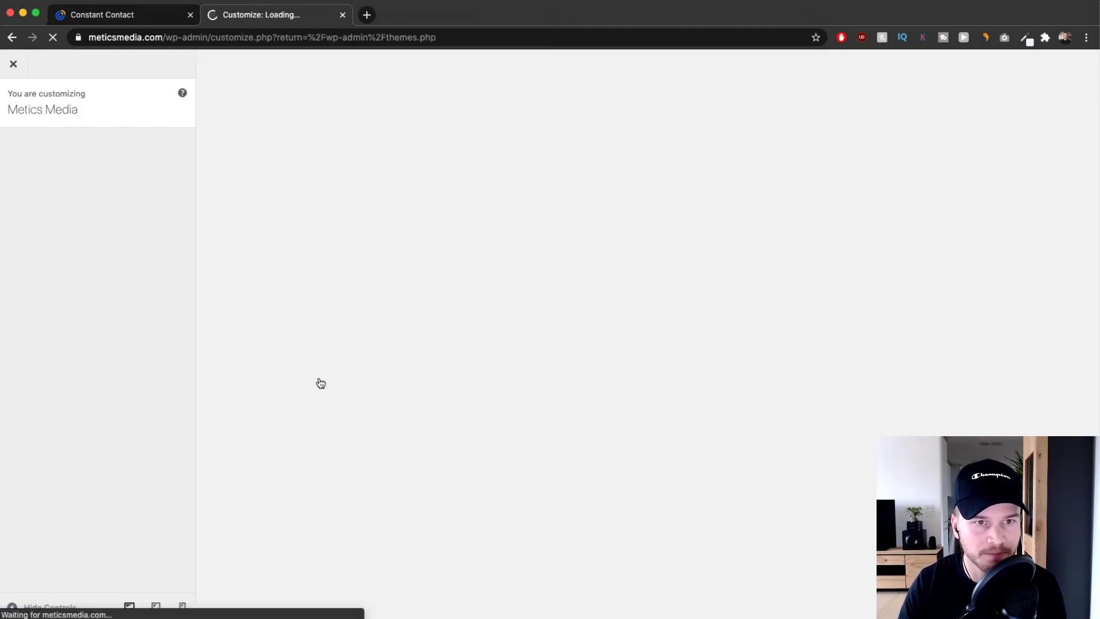
pyautogui.click(100, 385)
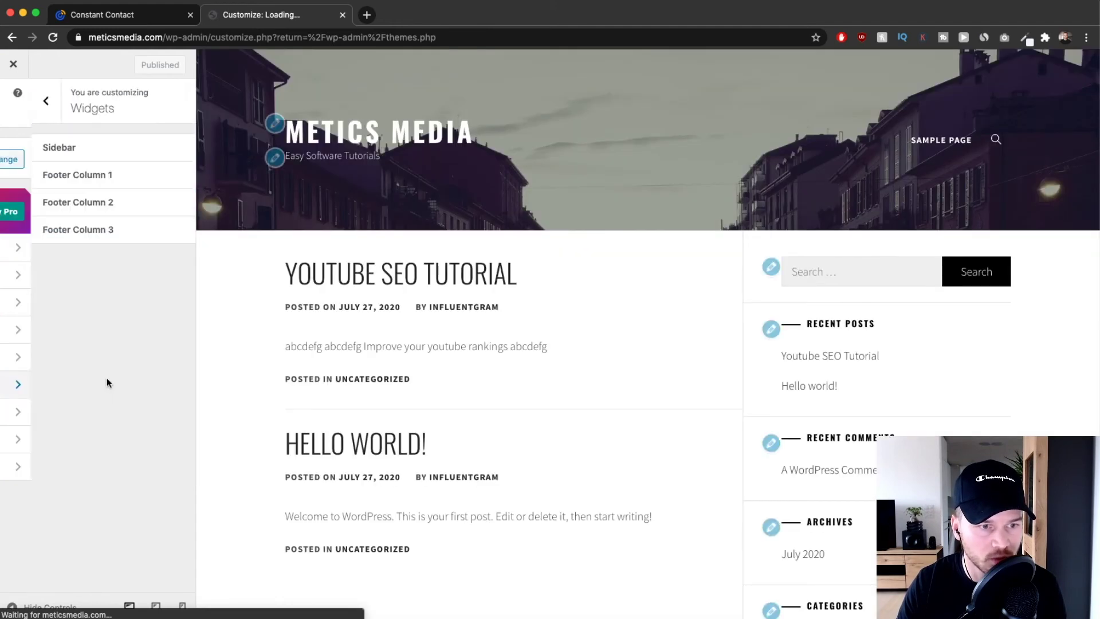
# - Add a Custom HTML widget to the Sidebar widget area
pyautogui.click(94, 150)
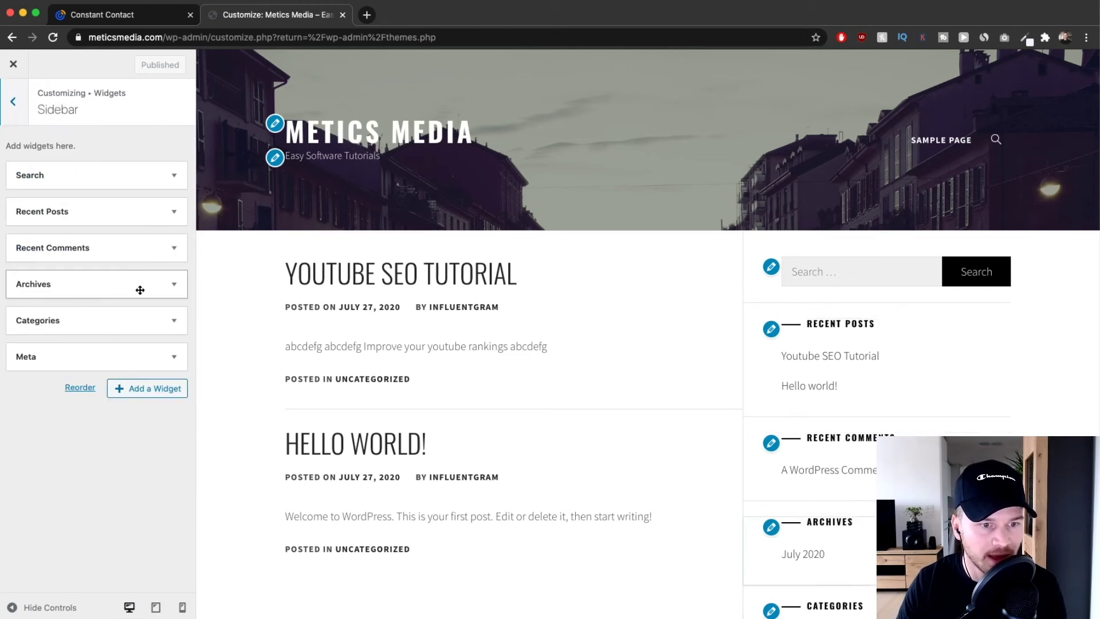
pyautogui.click(159, 393)
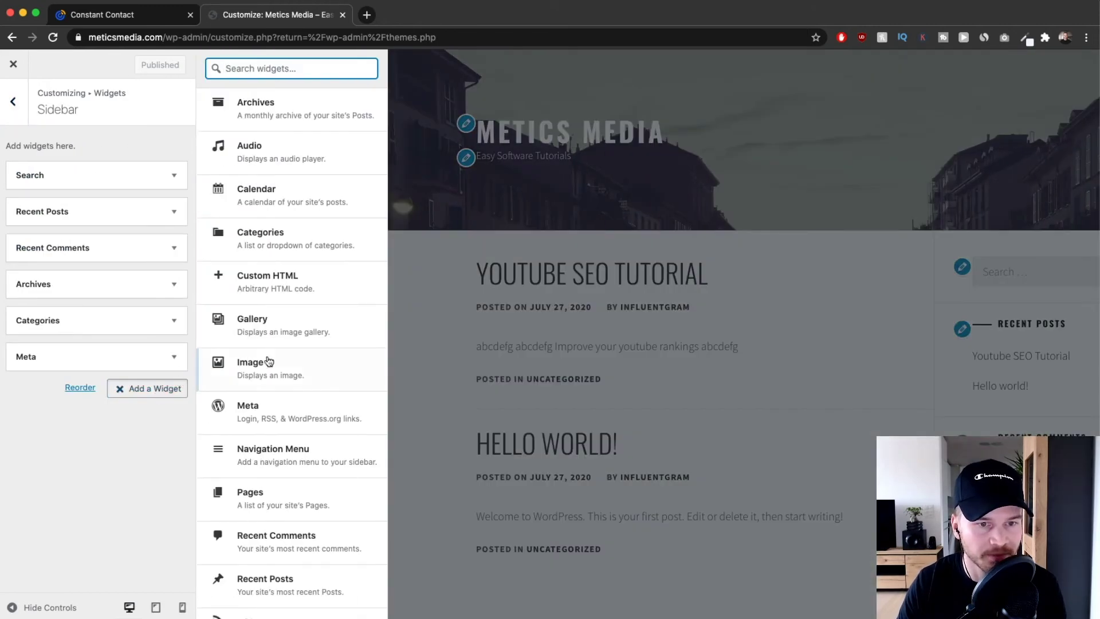
pyautogui.click(275, 287)
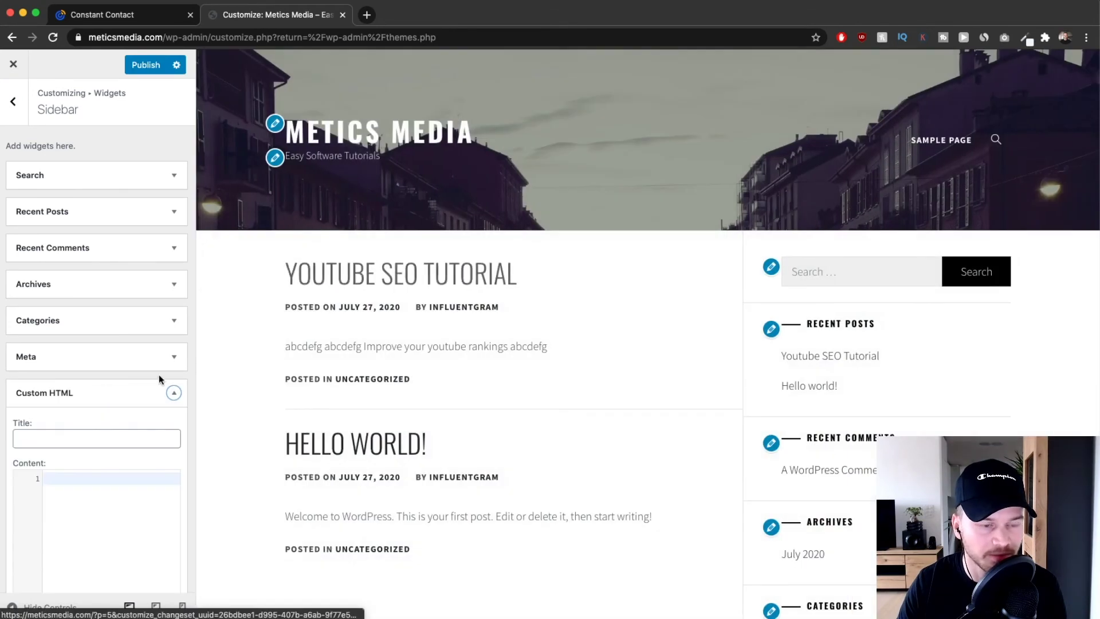
# - Paste the inline form code into the Sidebar's Custom HTML widget content and publish the site changes
pyautogui.rightClick(100, 359)
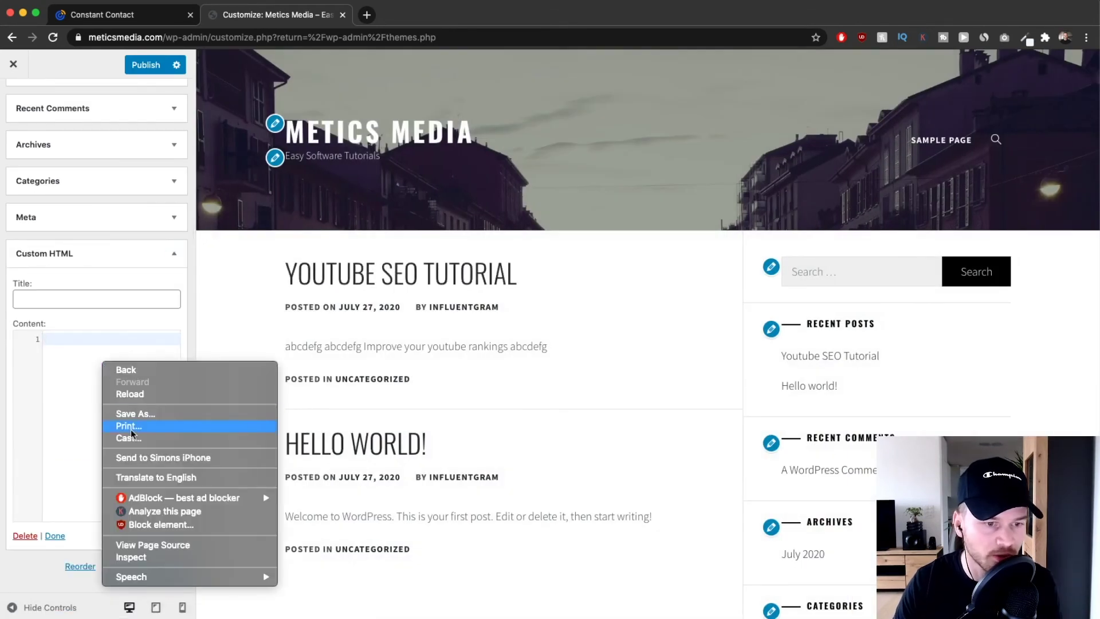
pyautogui.click(91, 373)
pyautogui.press('super+v')
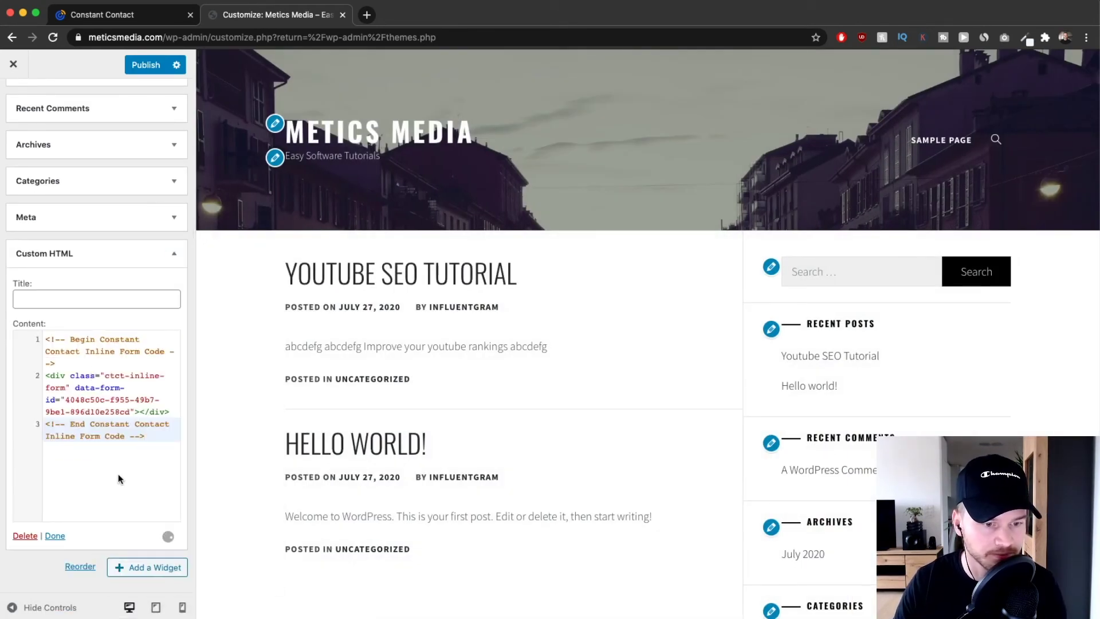
pyautogui.click(56, 536)
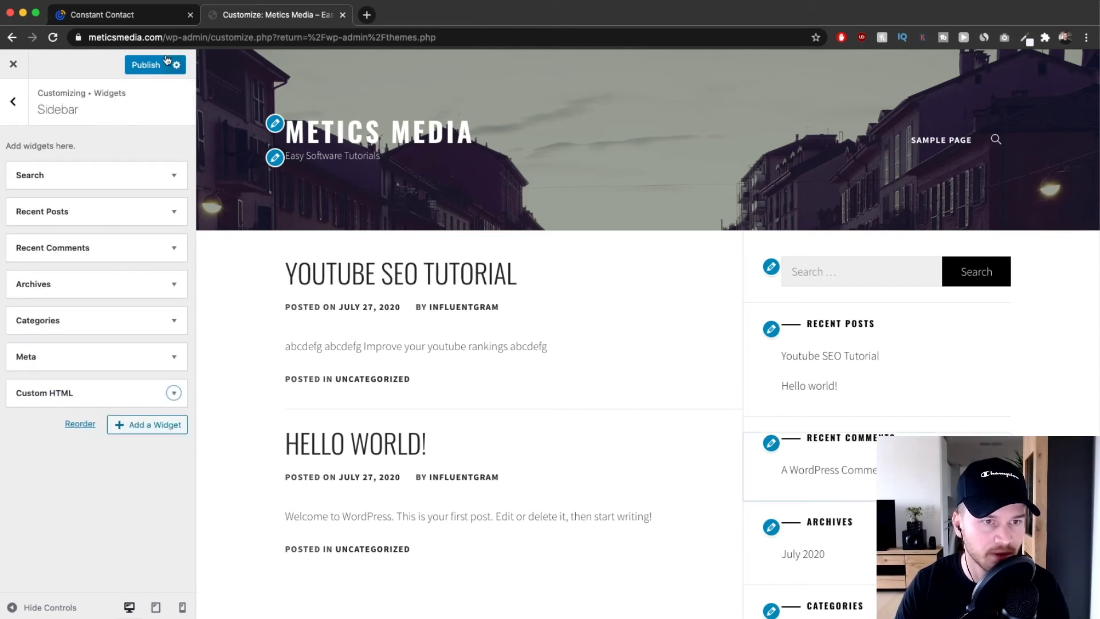
pyautogui.click(150, 66)
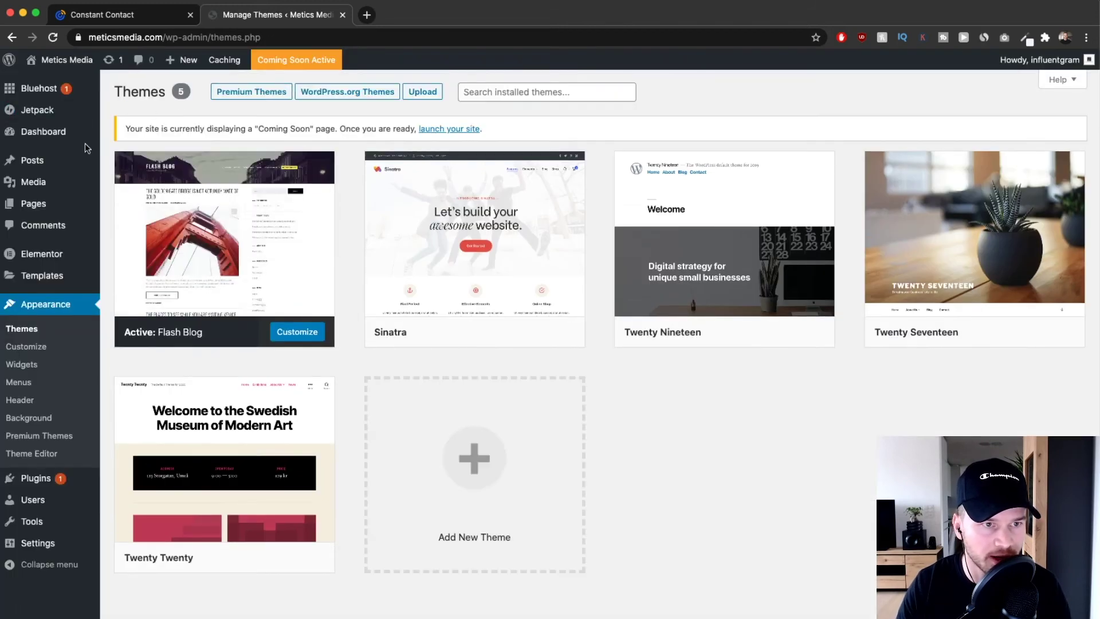
# - Open the live site in a new browser tab and examine the embedded sign-up form and its fields in the sidebar
pyautogui.moveTo(57, 59)
pyautogui.keyDown('super'); pyautogui.click(52, 83); pyautogui.keyUp('super')
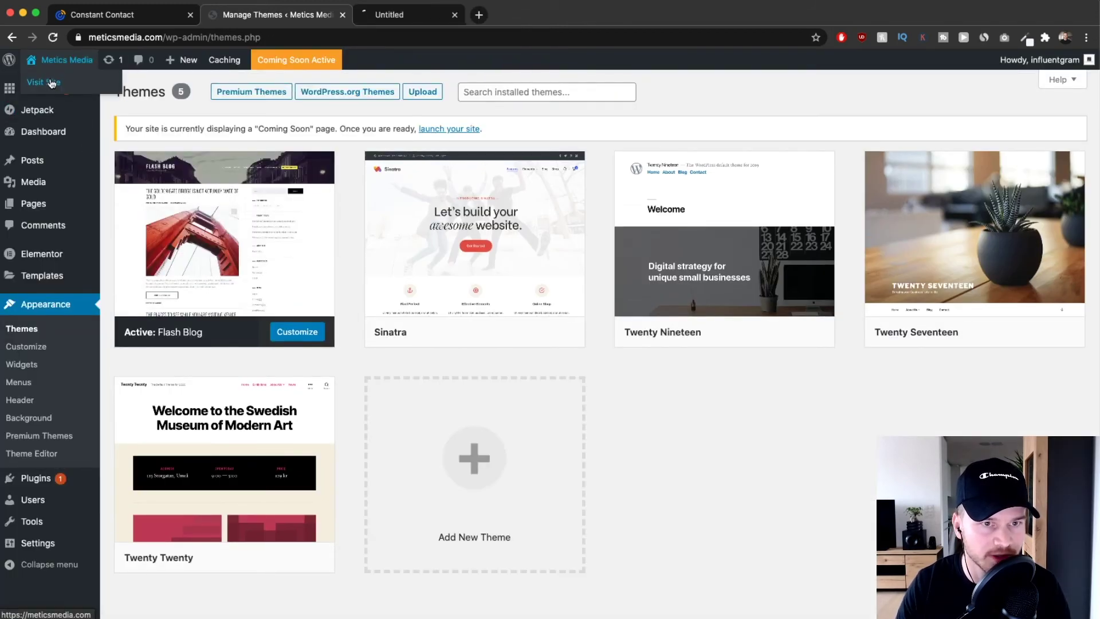
pyautogui.click(411, 20)
pyautogui.scroll(-10, 573, 184)
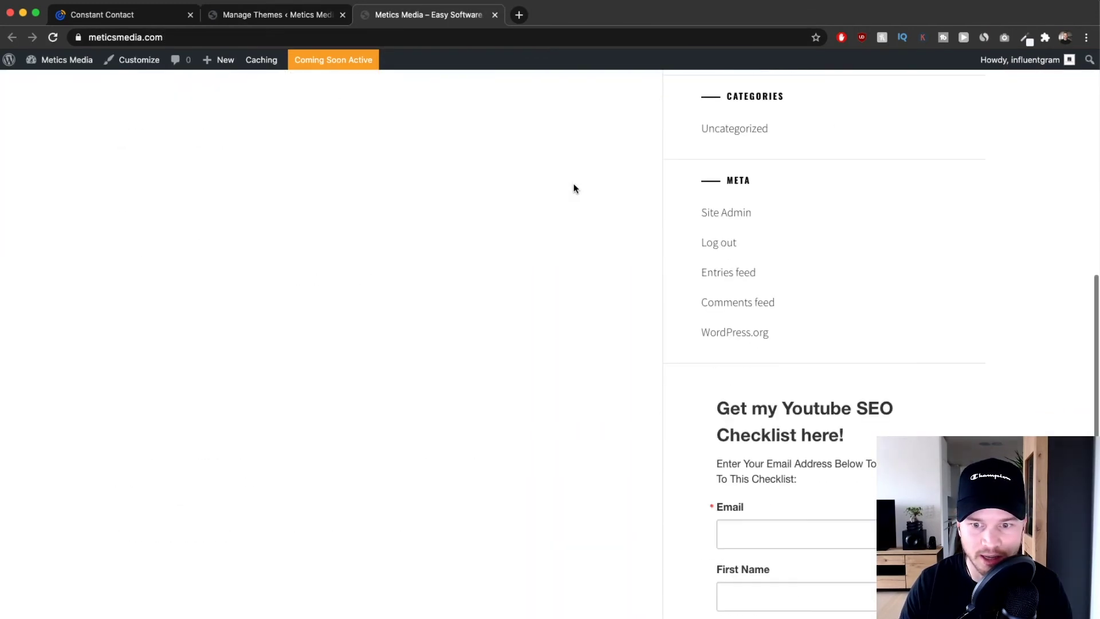
pyautogui.scroll(-4, 575, 187)
pyautogui.scroll(2, 995, 425)
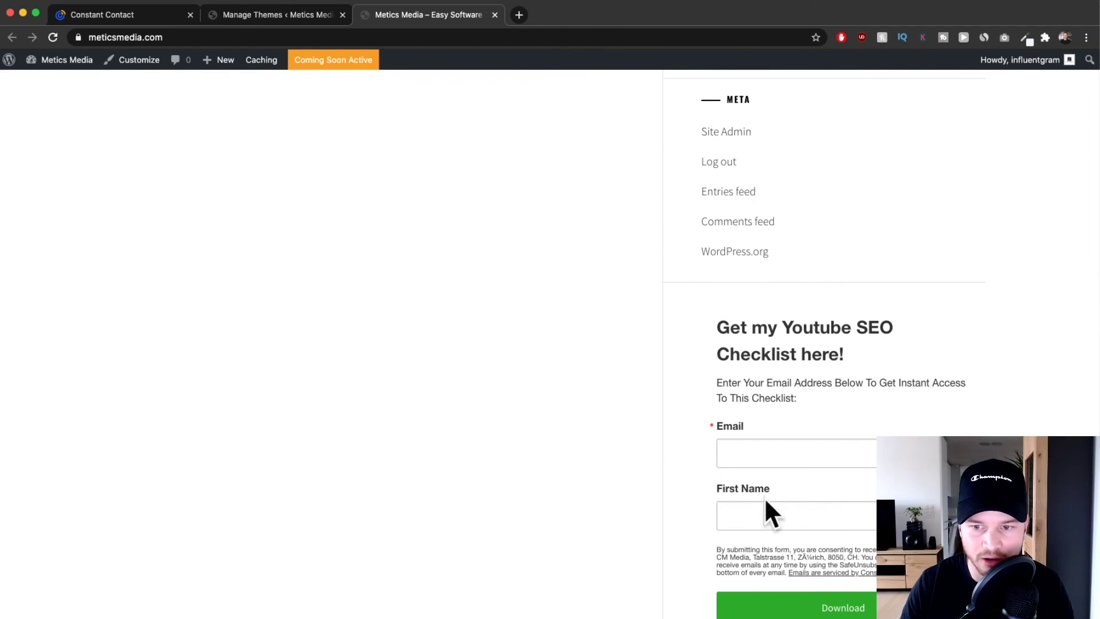
pyautogui.scroll(-2, 828, 422)
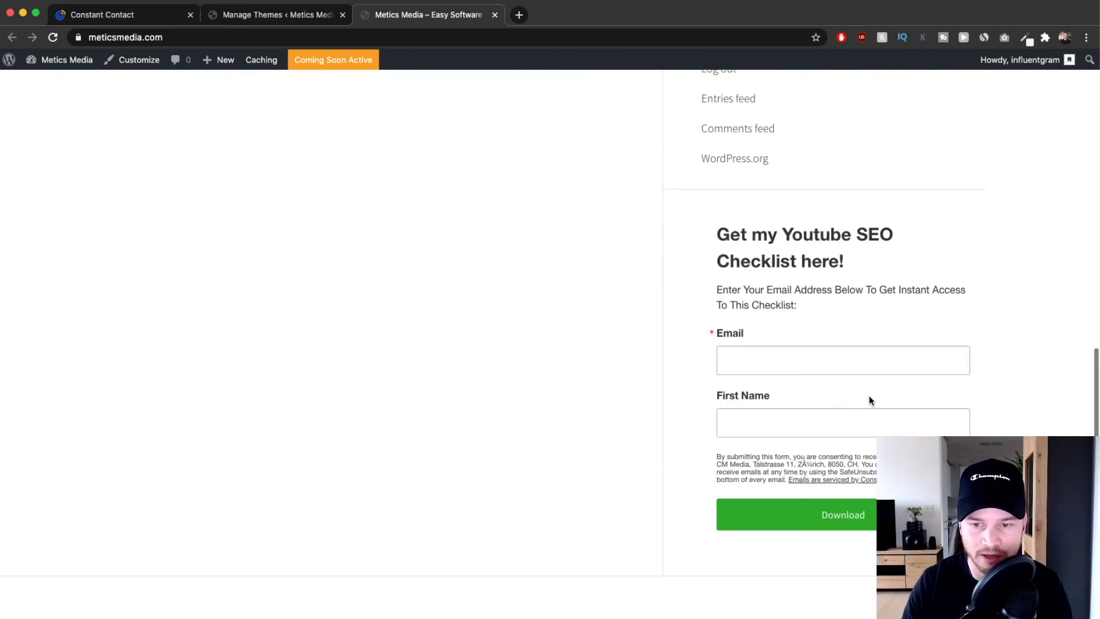
pyautogui.click(755, 351)
pyautogui.click(763, 437)
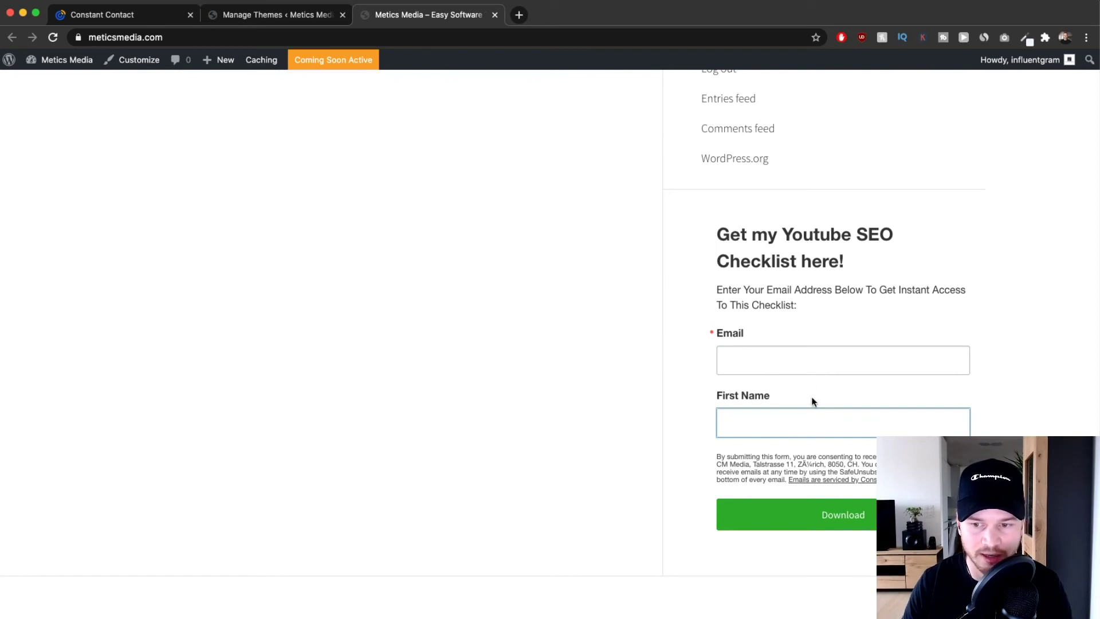
pyautogui.scroll(10, 780, 404)
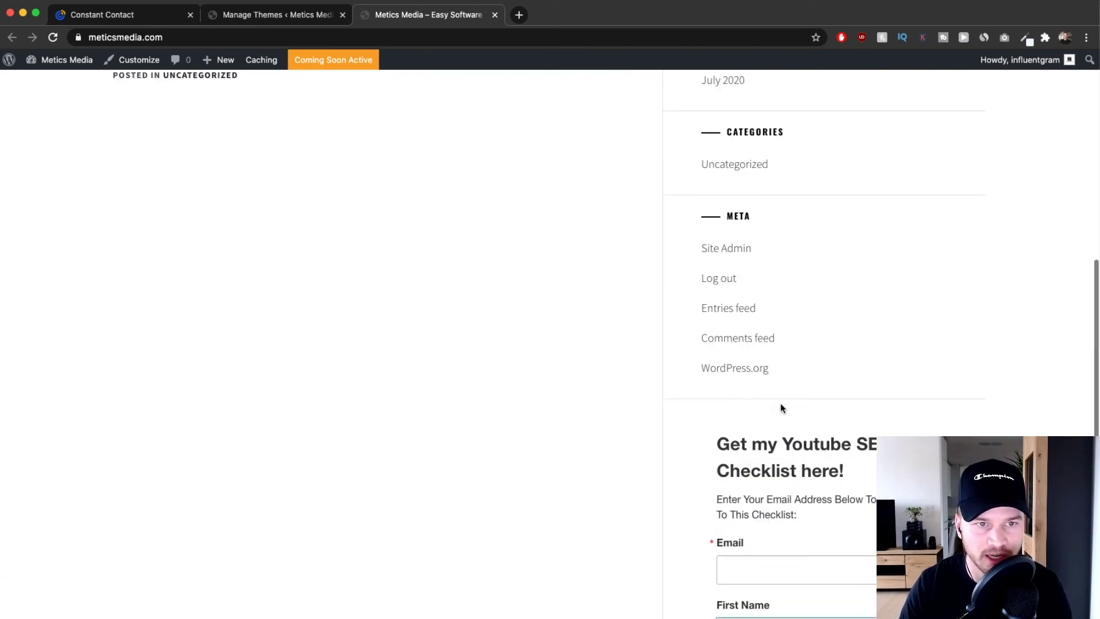
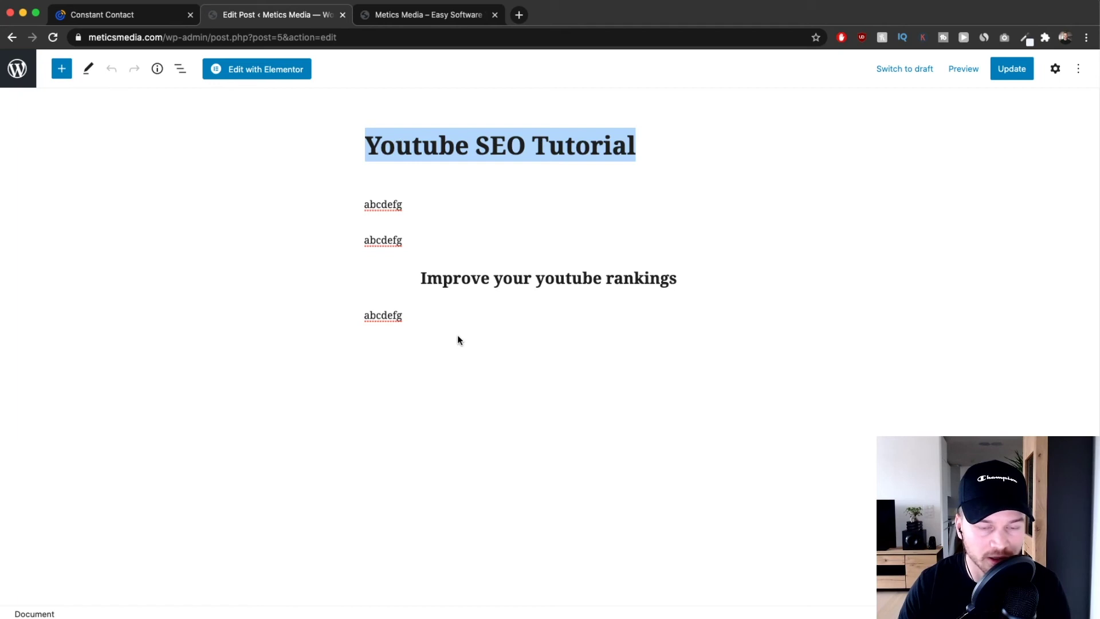
# - Add a placeholder paragraph reading "999" below the last paragraph of the Youtube SEO Tutorial post
pyautogui.click(425, 315)
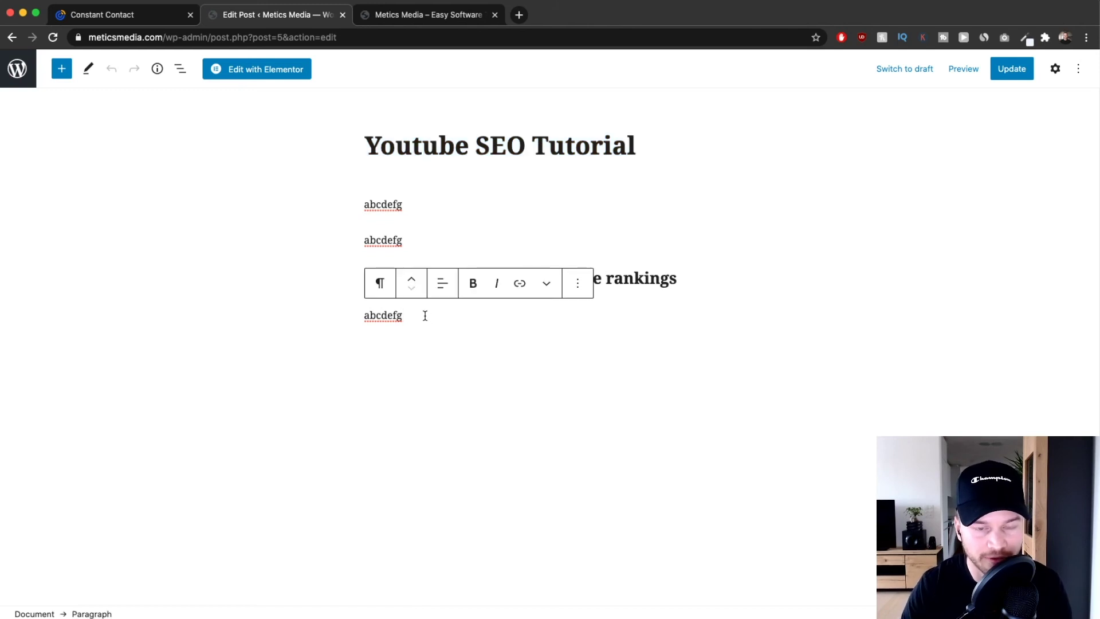
pyautogui.click(428, 201)
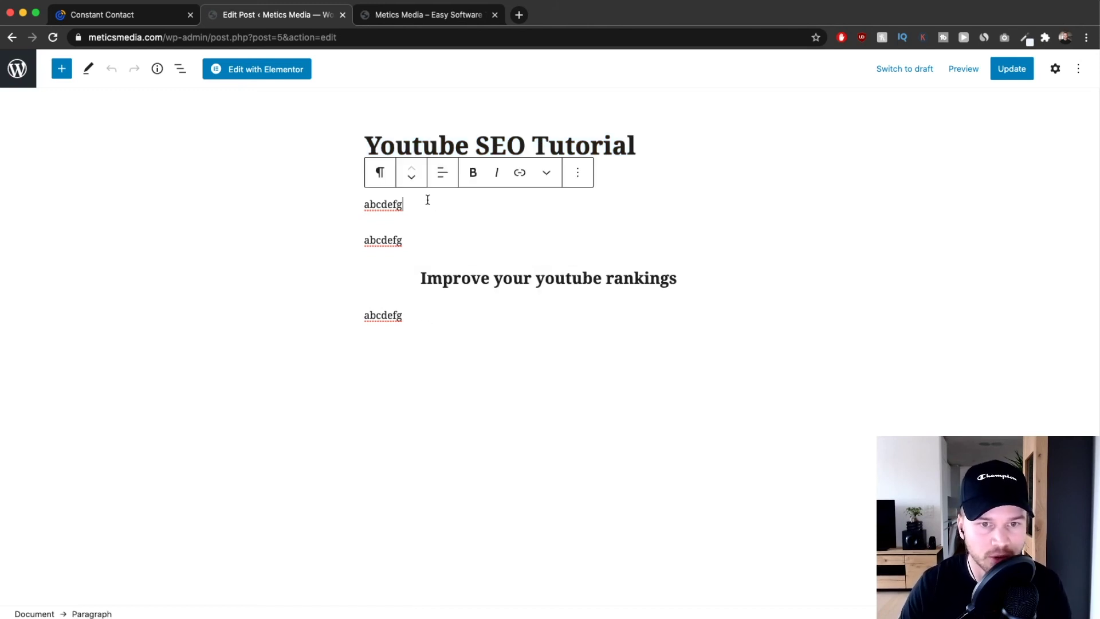
pyautogui.click(417, 314)
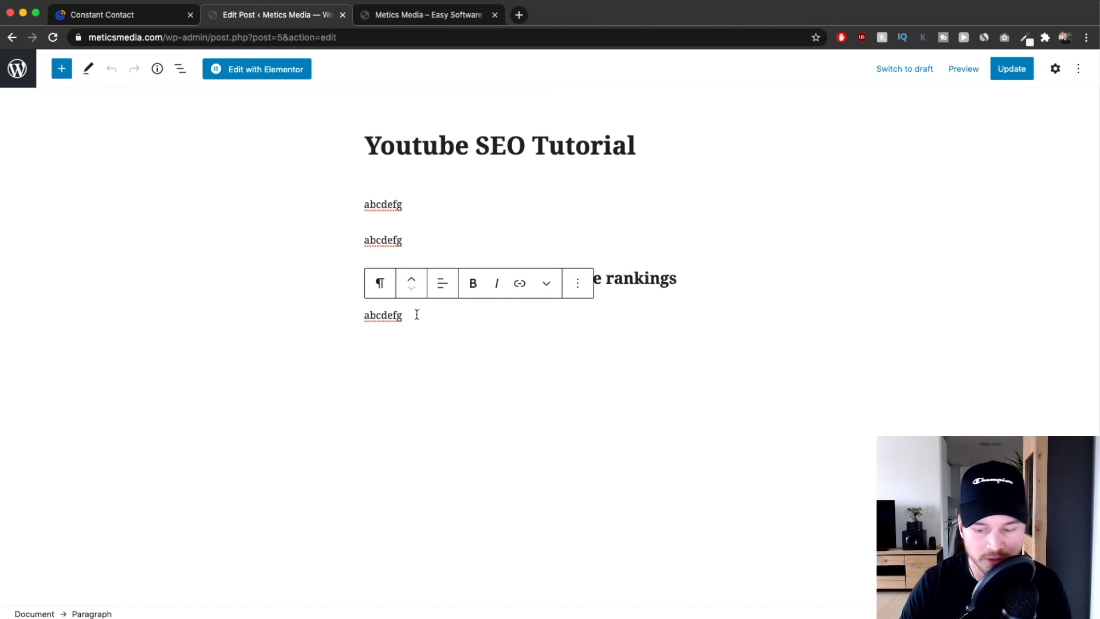
pyautogui.press('Return')
pyautogui.press('Return')
pyautogui.click(380, 348)
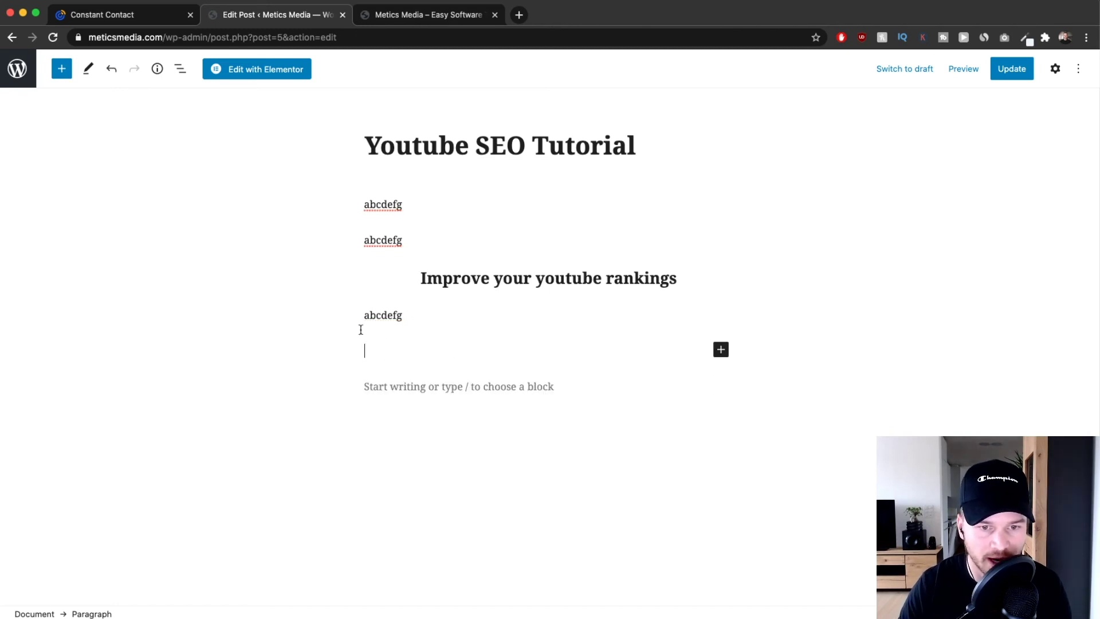
pyautogui.write('999')
pyautogui.moveTo(388, 355); pyautogui.dragTo(337, 351)
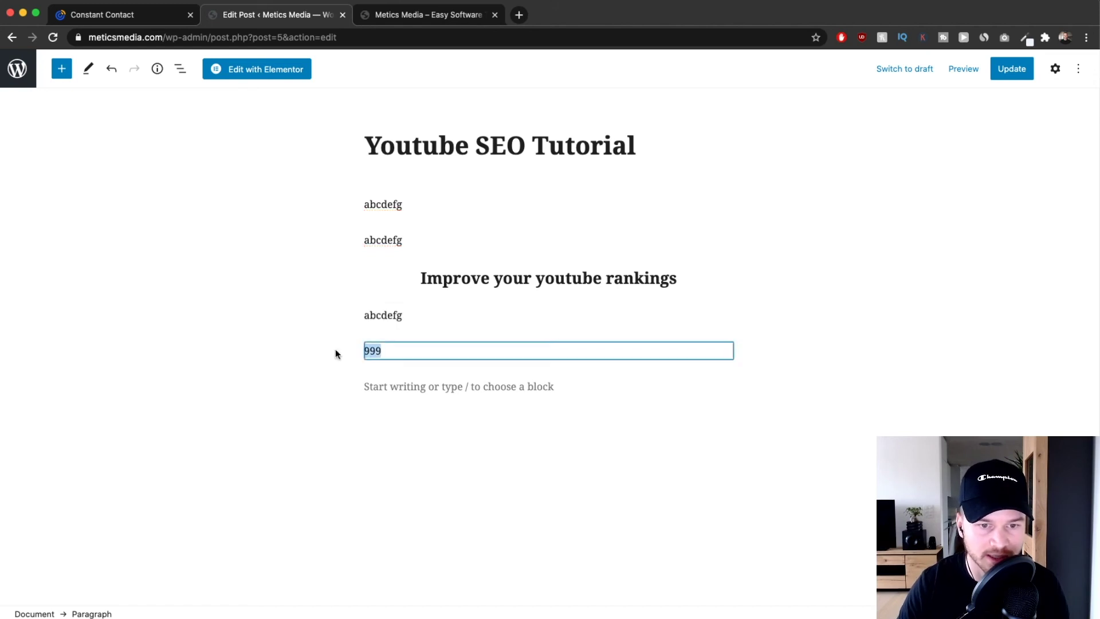
pyautogui.click(391, 361)
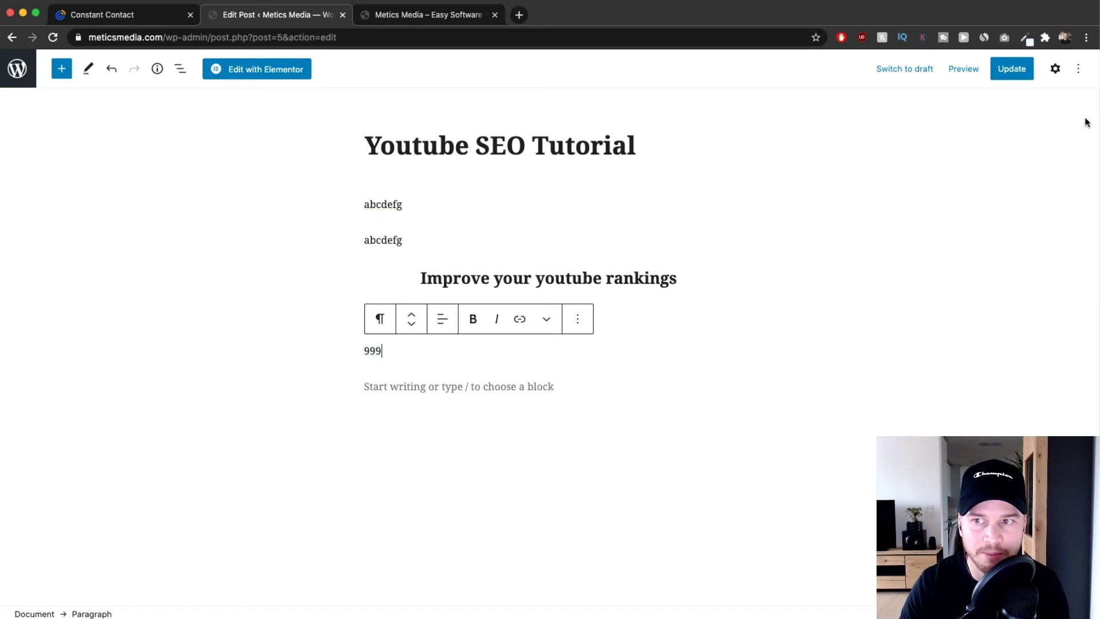
# - Switch the post to the code editor and select the "999" placeholder text in its paragraph code
pyautogui.click(1082, 68)
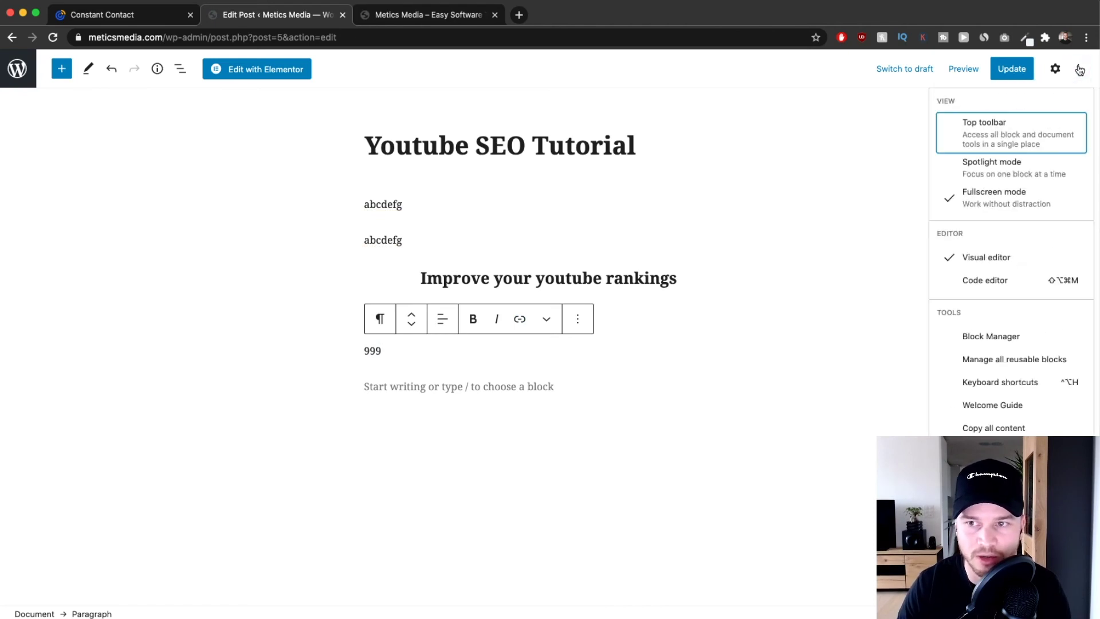
pyautogui.click(987, 280)
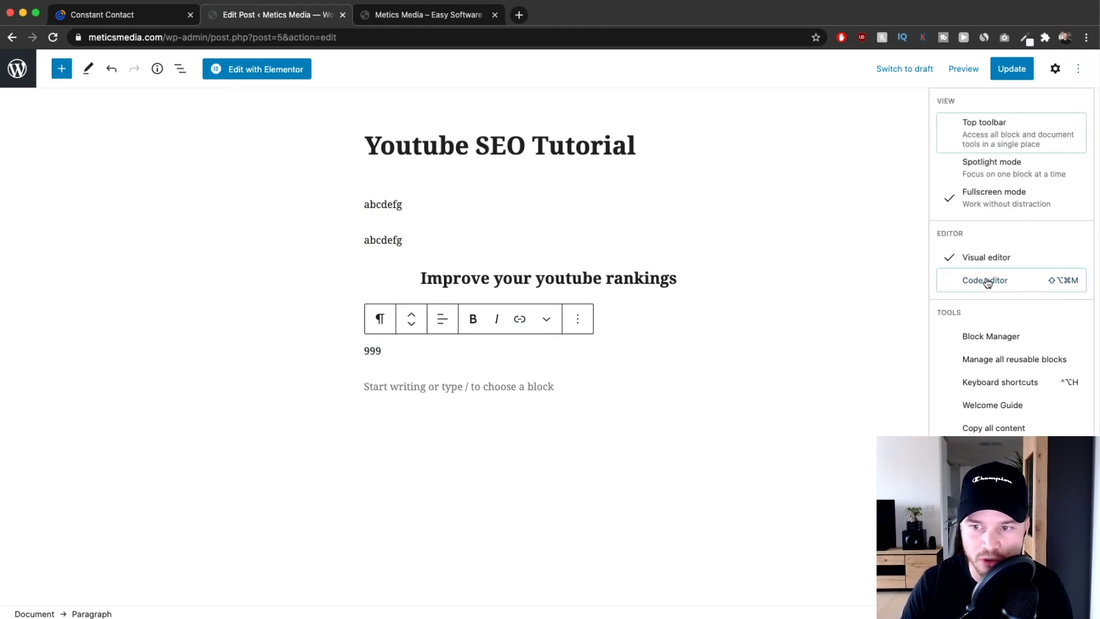
pyautogui.click(444, 283)
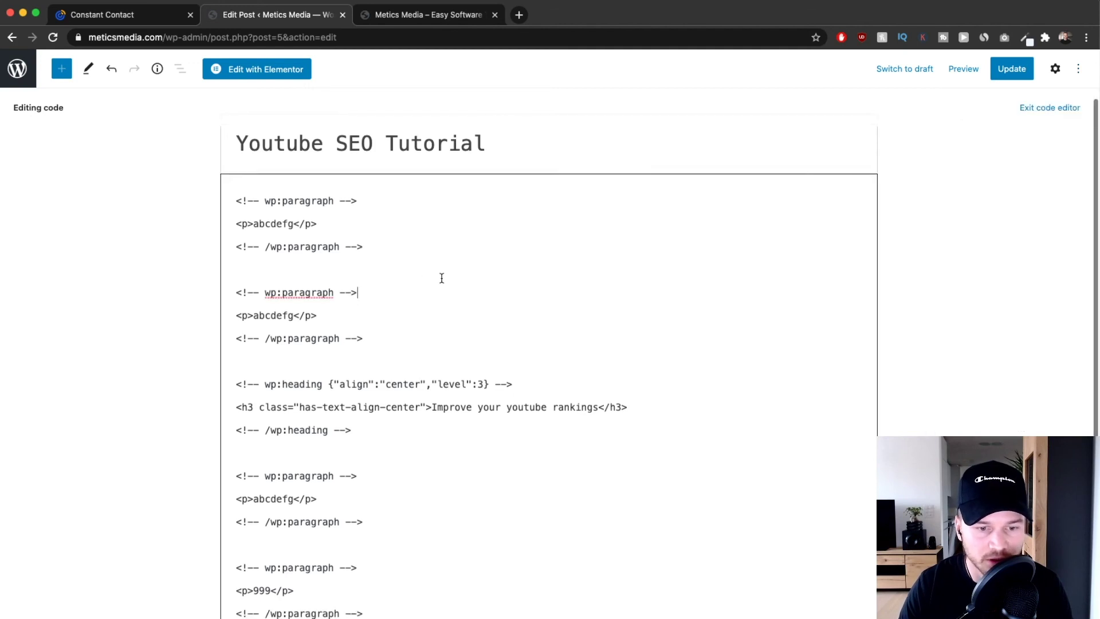
pyautogui.scroll(-4, 383, 284)
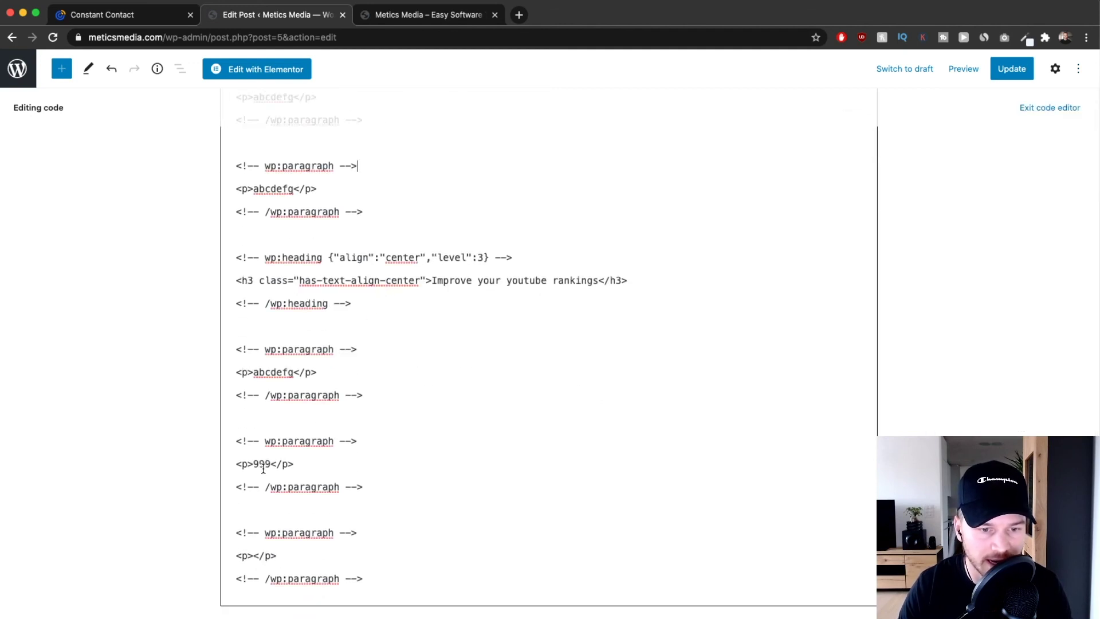
pyautogui.scroll(5, 261, 470)
pyautogui.moveTo(248, 460); pyautogui.dragTo(275, 461)
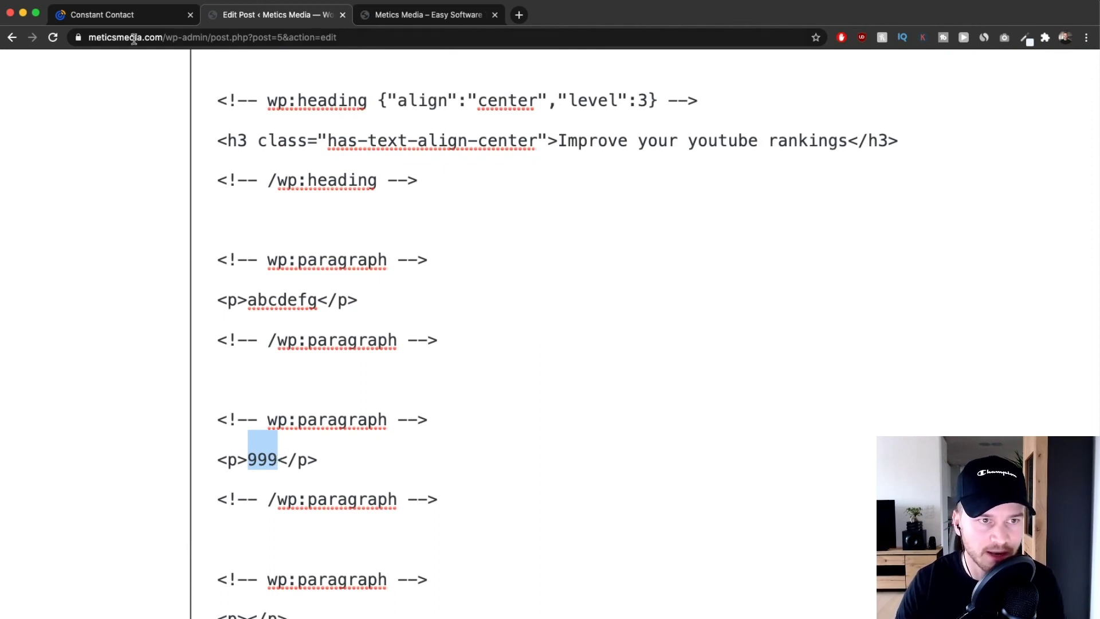
# - Copy the inline form code from Constant Contact, paste it over the "999" placeholder in the post's code, and update the post
pyautogui.click(120, 16)
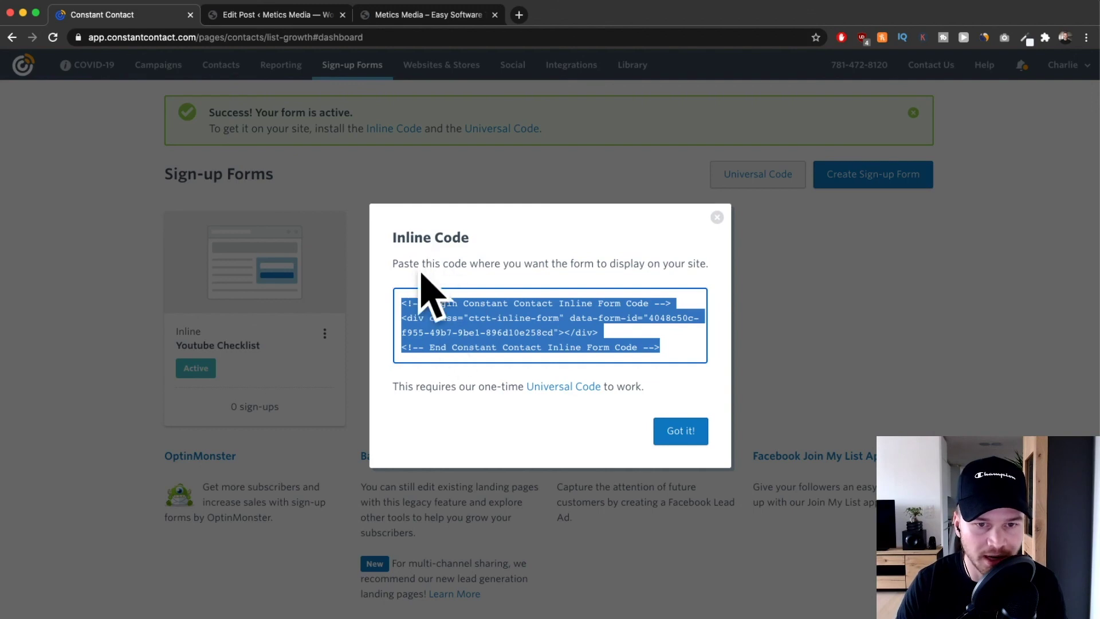
pyautogui.click(491, 302)
pyautogui.click(266, 15)
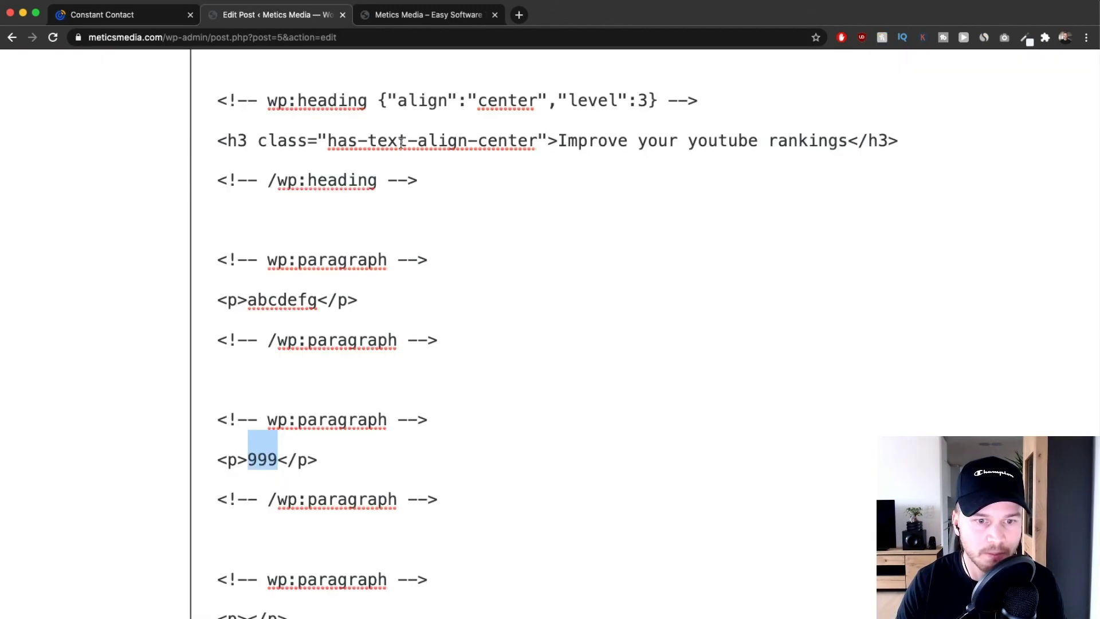
pyautogui.scroll(-3, 323, 422)
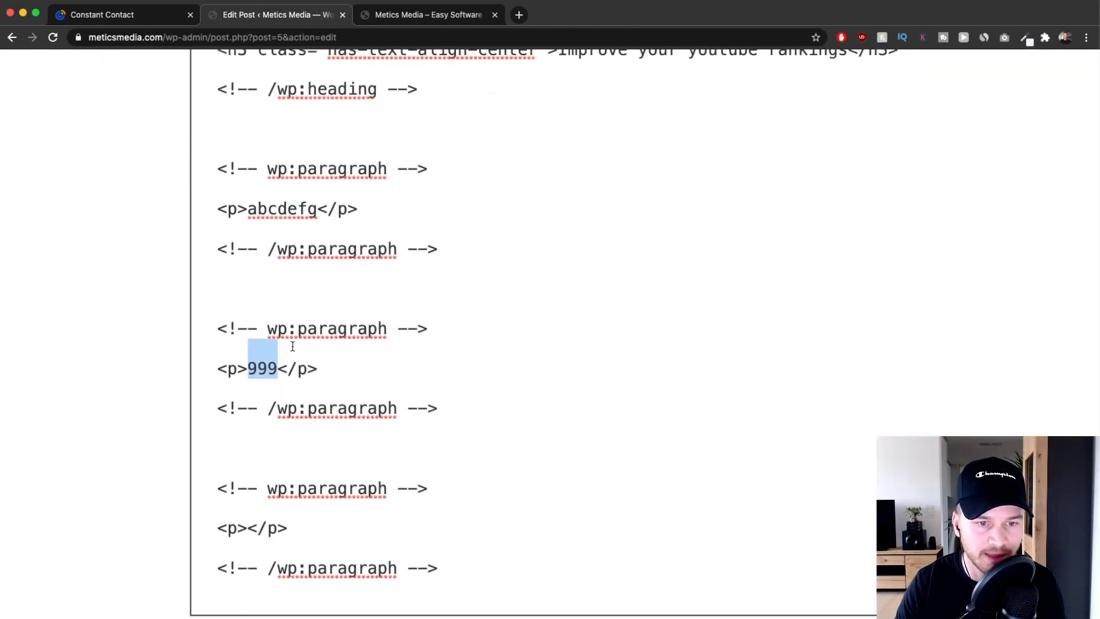
pyautogui.rightClick(259, 367)
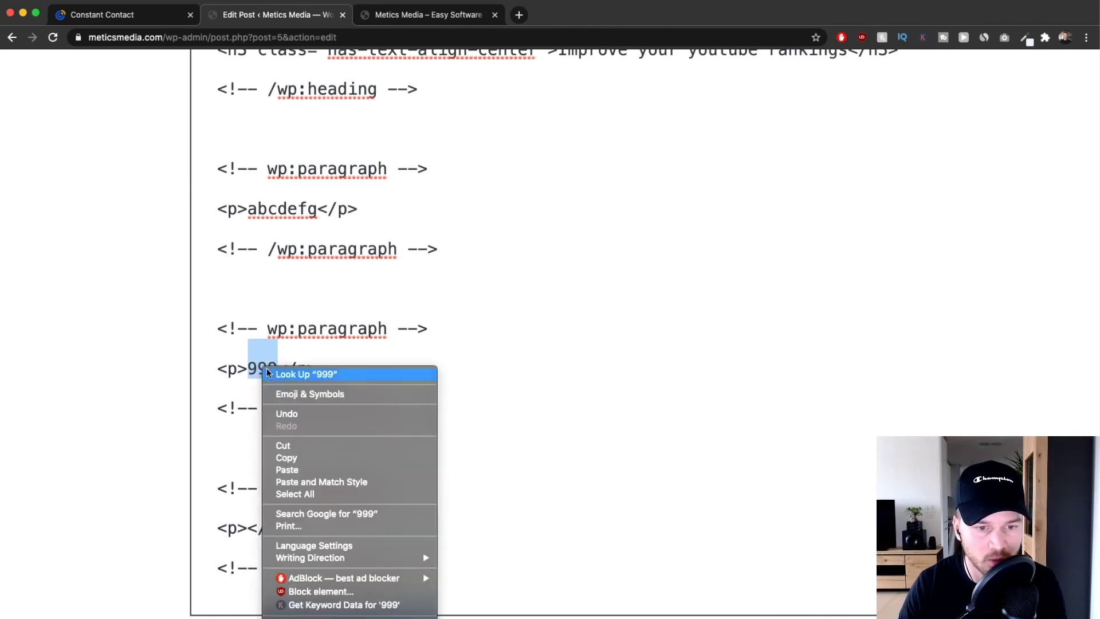
pyautogui.click(288, 470)
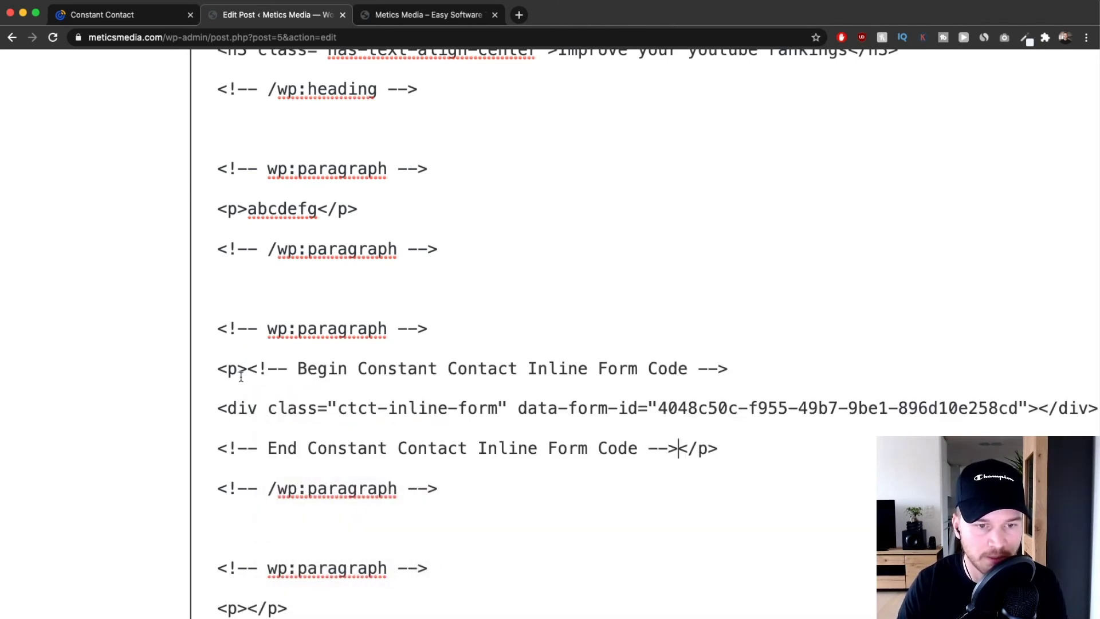
pyautogui.press('super+0')
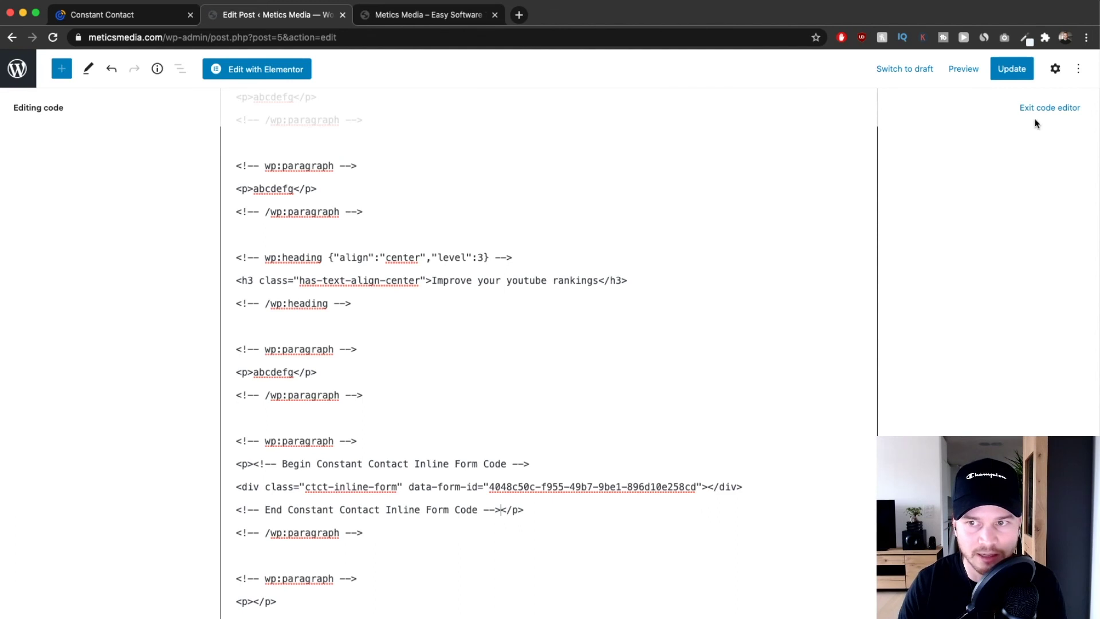
pyautogui.click(1012, 69)
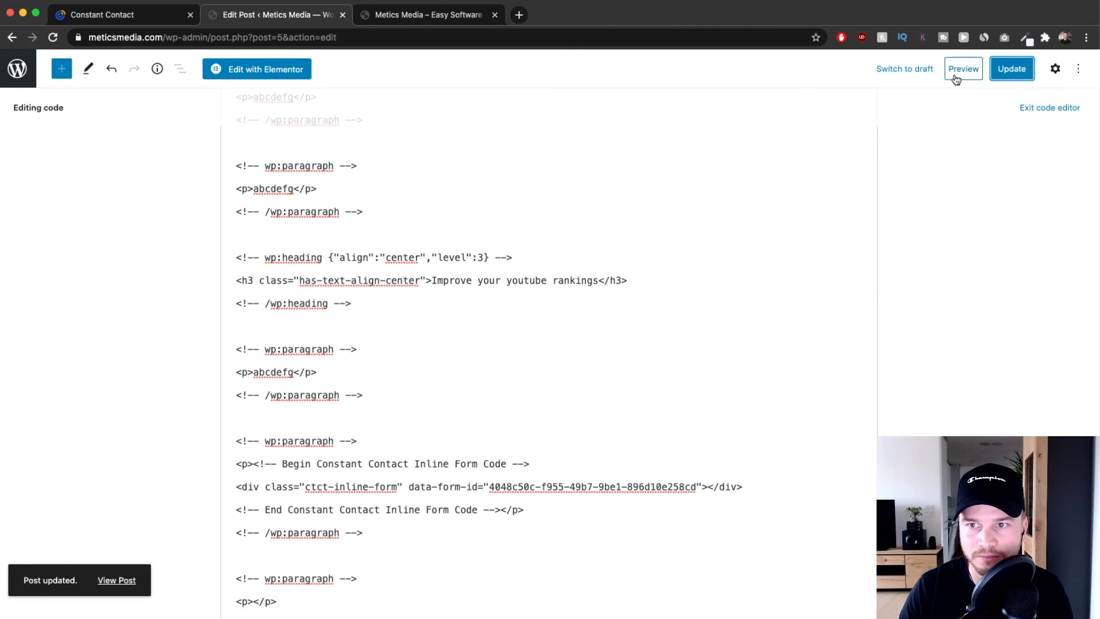
# - Preview the post in a new tab and examine the sign-up form in the post body and the sidebar
pyautogui.click(956, 74)
pyautogui.click(889, 187)
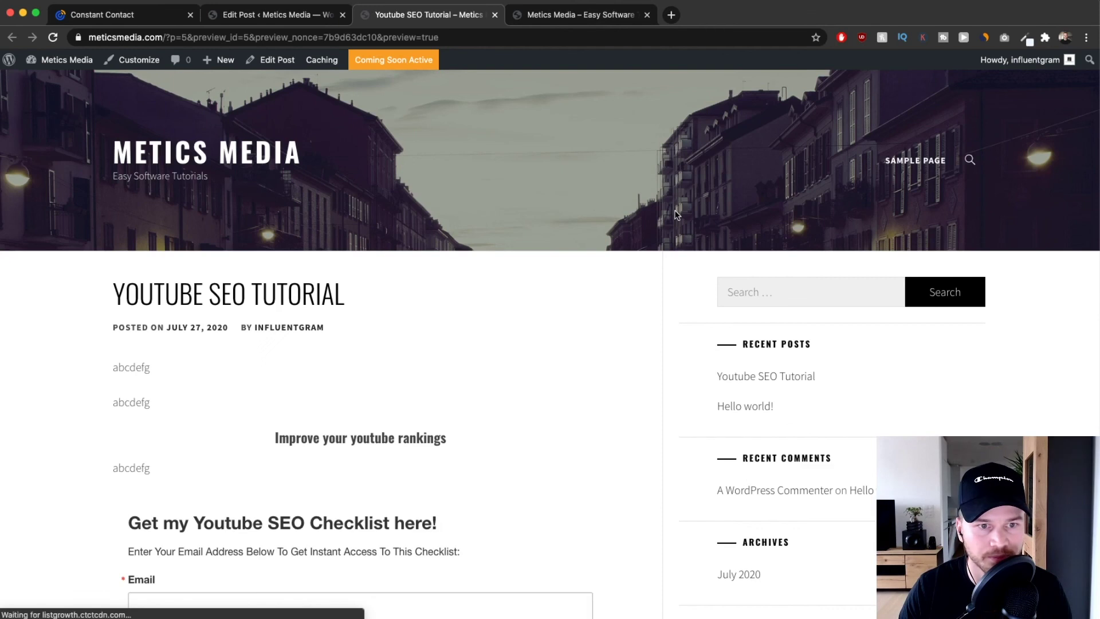
pyautogui.scroll(-5, 468, 248)
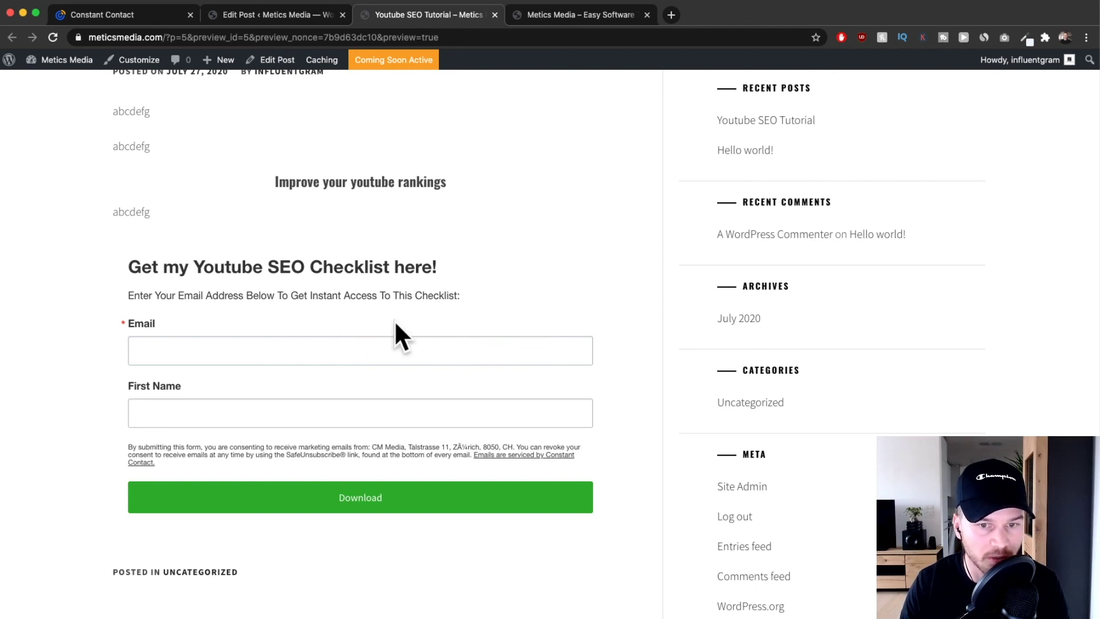
pyautogui.scroll(-7, 393, 327)
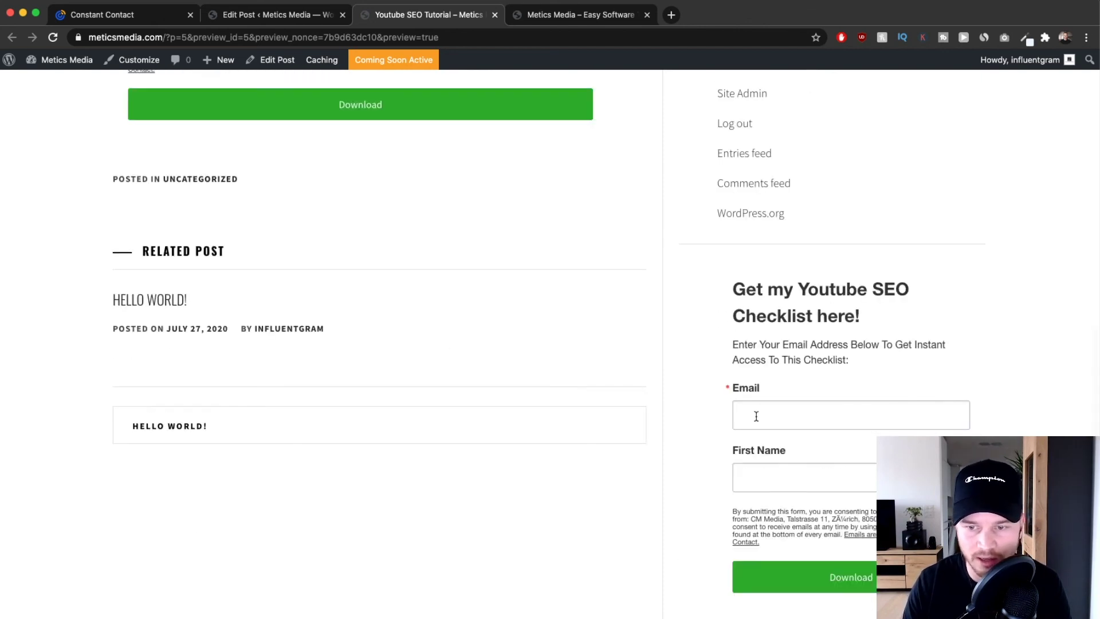
pyautogui.scroll(9, 870, 386)
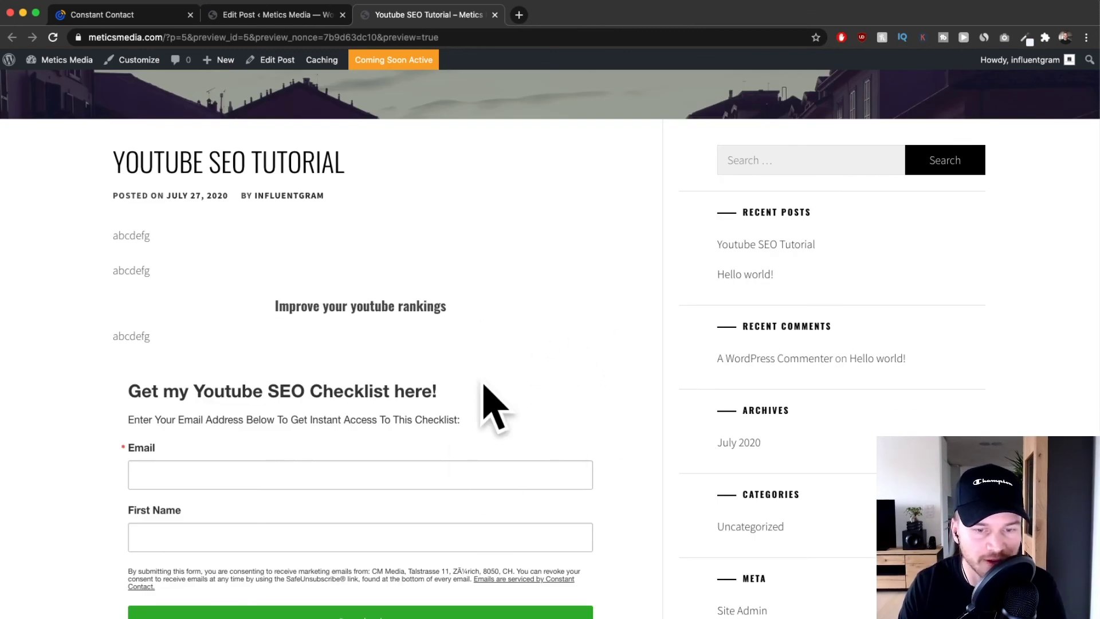
pyautogui.scroll(-2, 484, 393)
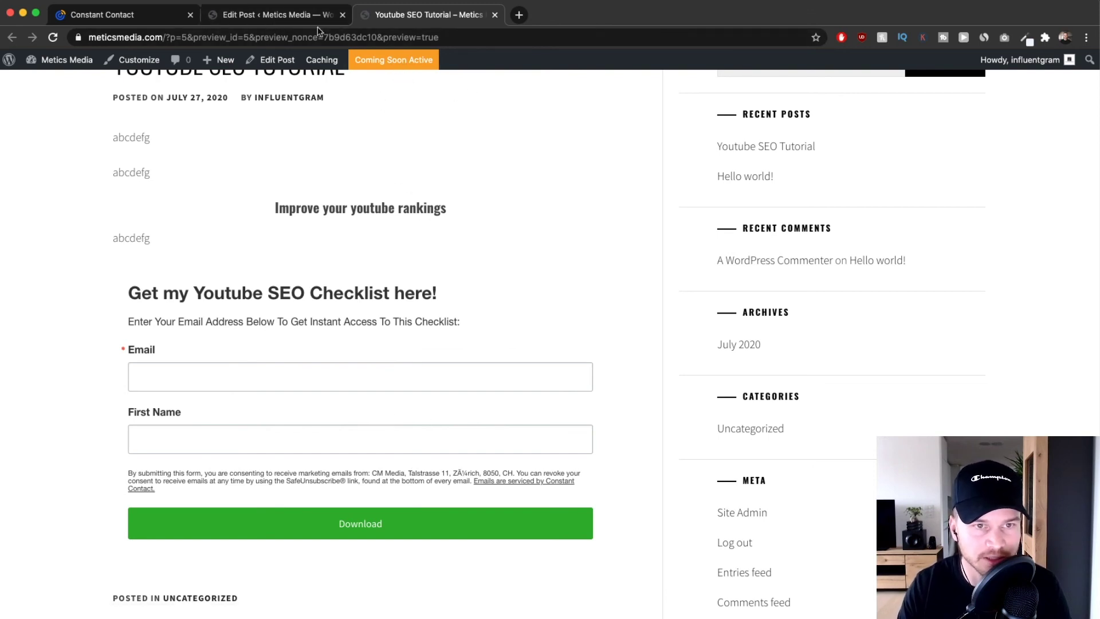
# - Switch back to Constant Contact and open the Contacts management page
pyautogui.click(266, 16)
pyautogui.click(133, 14)
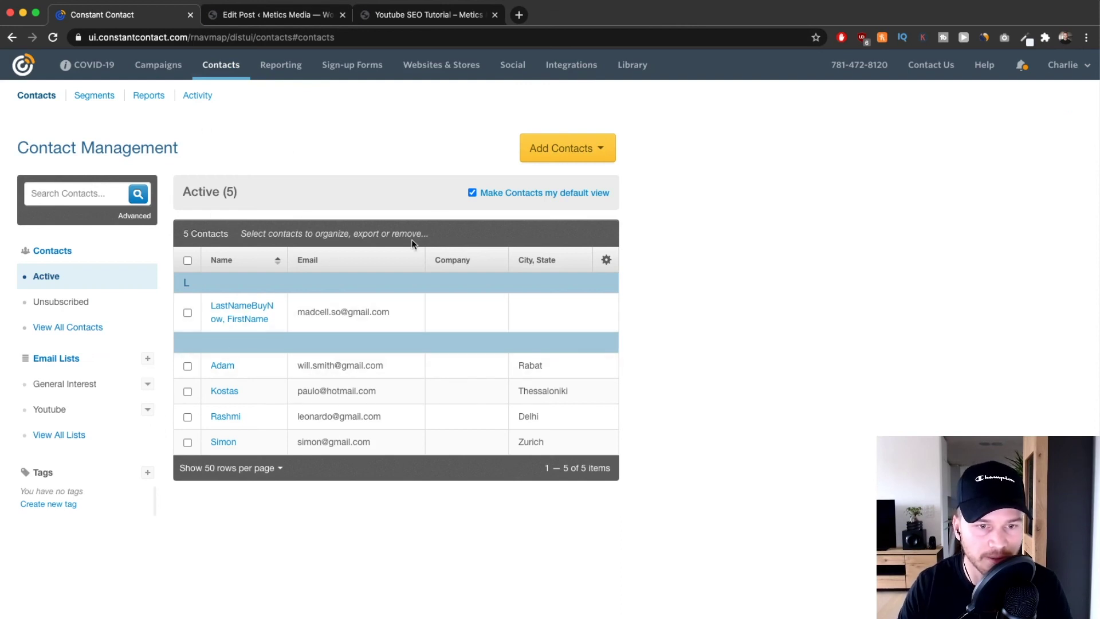
pyautogui.click(227, 66)
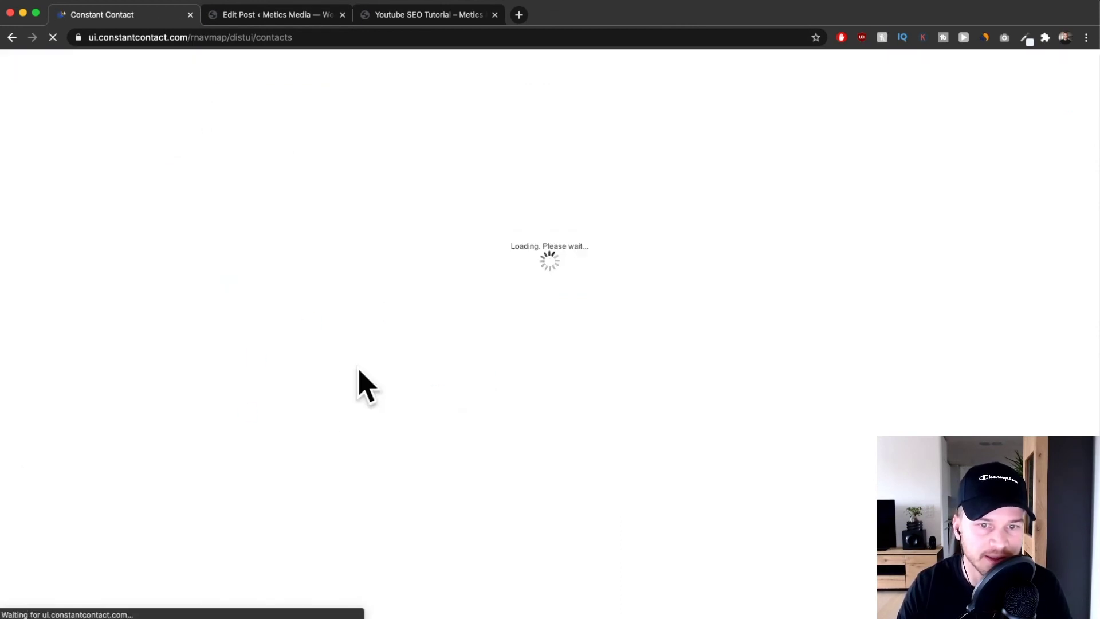